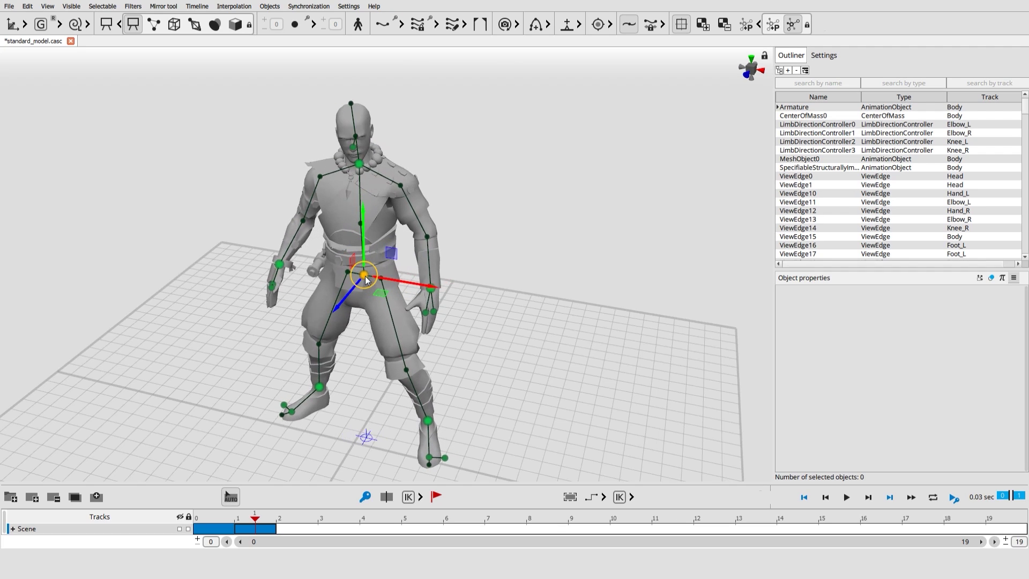
Adjust the standing character's pose by moving its hand controller upward and outward.
{"action": "left_click_drag", "start_coordinate": [435, 290], "coordinate": [470, 239]}
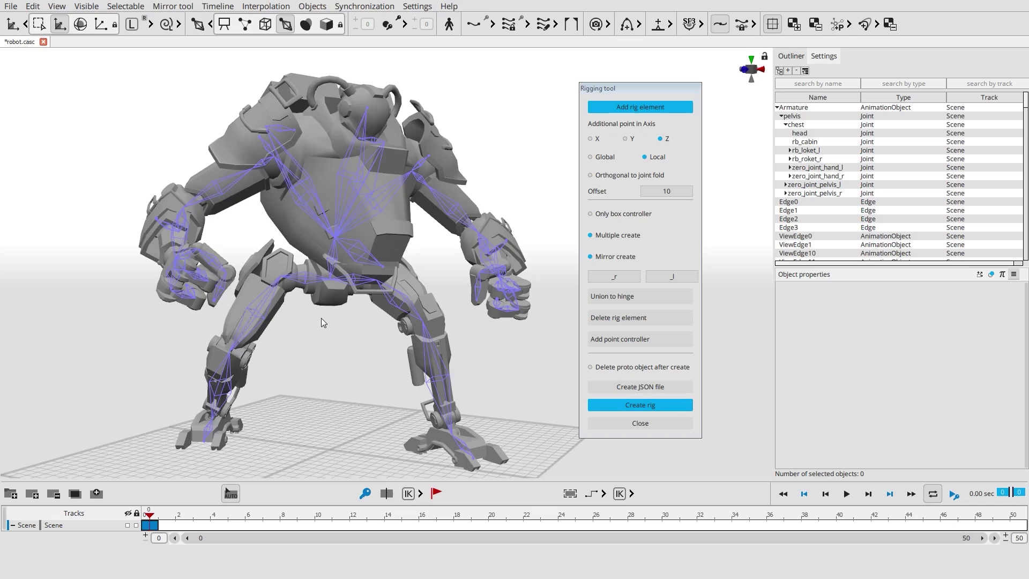
Create mirrored rig elements for the robot's torso, arms and legs with the Rigging tool.
{"action": "left_click", "coordinate": [298, 191]}
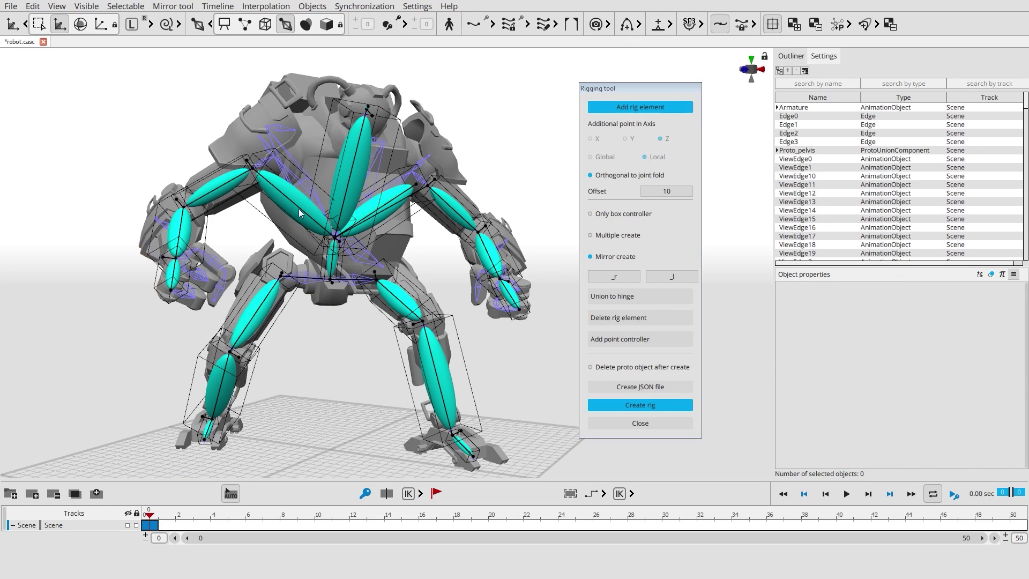
{"action": "left_click", "coordinate": [801, 159]}
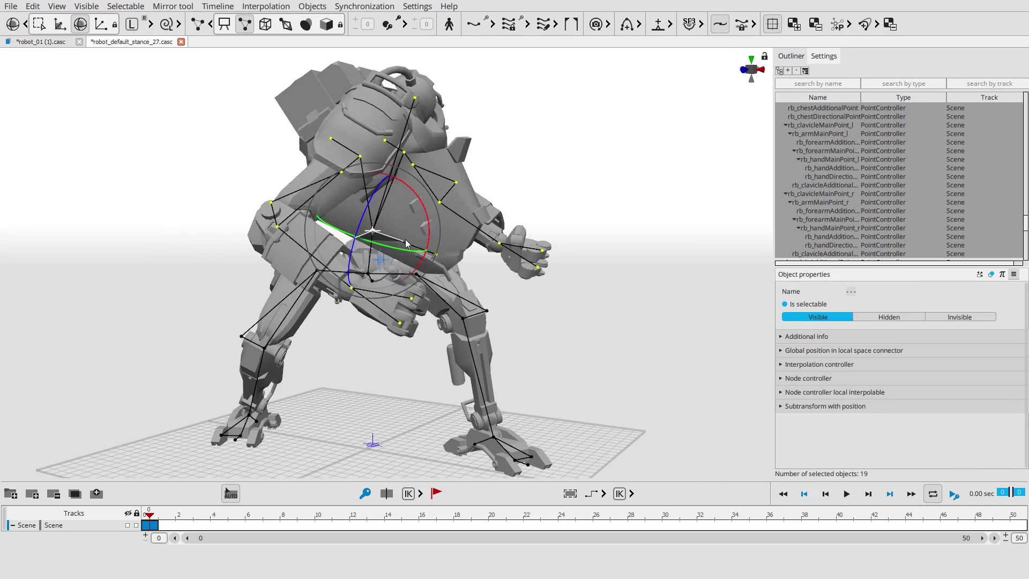
Pose the robot by rotating its upper body and moving its right hand.
{"action": "left_click_drag", "start_coordinate": [266, 172], "coordinate": [284, 196]}
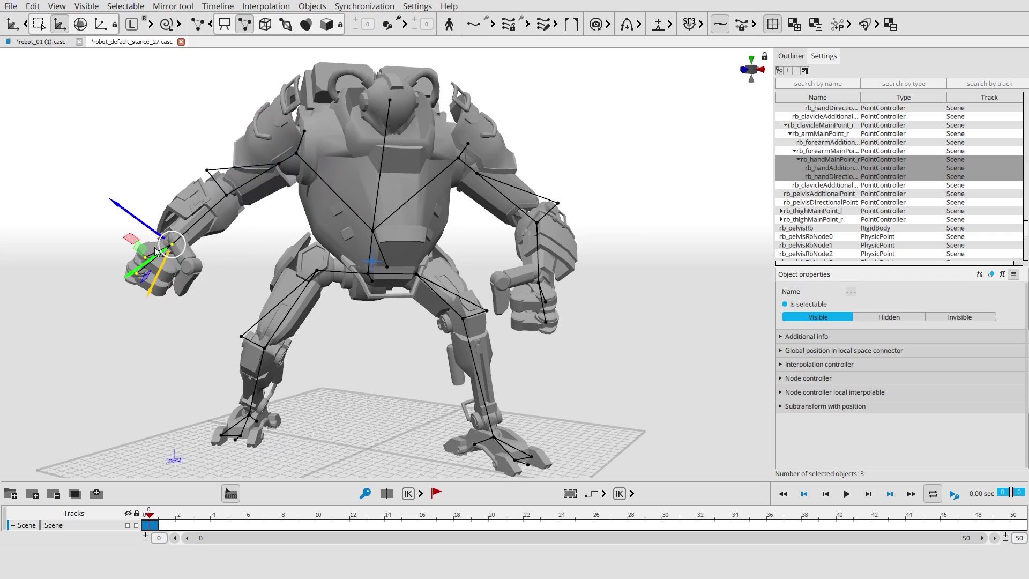
{"action": "key", "text": "b"}
{"action": "left_click", "coordinate": [153, 201]}
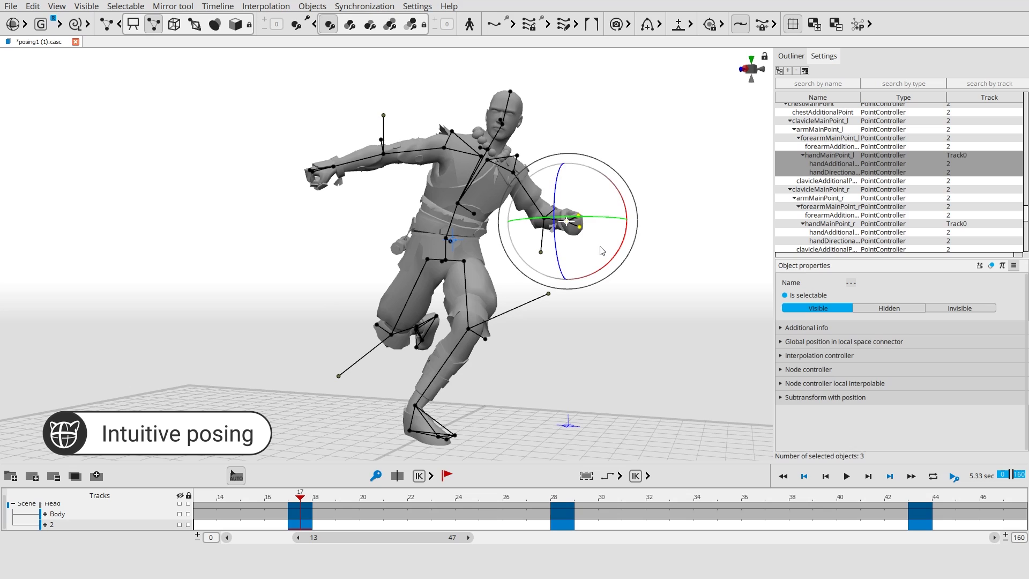
Pose the character at frame 17 by extending the left arm, raising the upper body and lowering the right foot.
{"action": "left_click_drag", "start_coordinate": [590, 211], "coordinate": [611, 185]}
{"action": "left_click", "coordinate": [458, 221]}
{"action": "left_click_drag", "start_coordinate": [458, 221], "coordinate": [454, 202]}
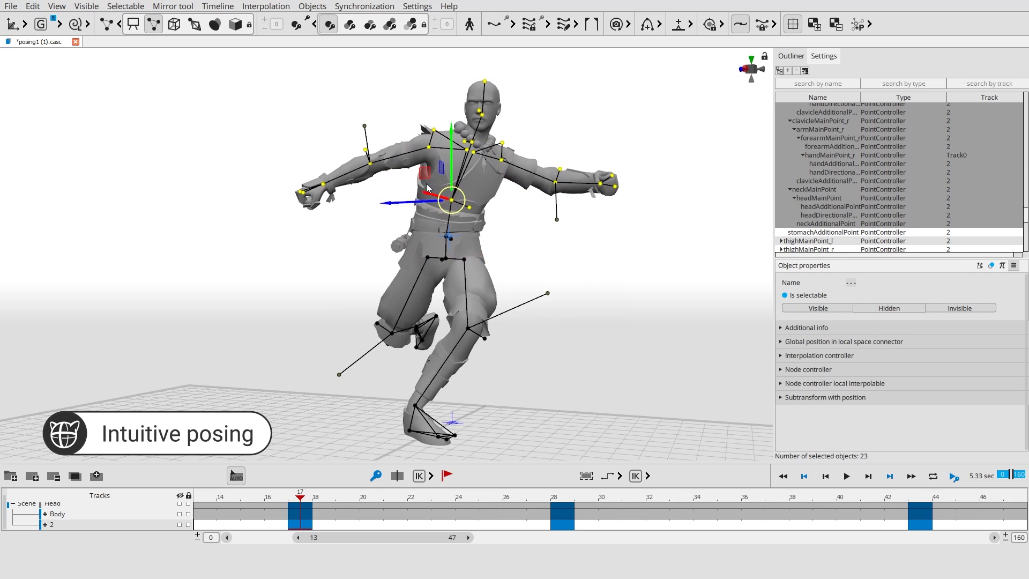
{"action": "left_click", "coordinate": [487, 135]}
{"action": "left_click_drag", "start_coordinate": [419, 331], "coordinate": [408, 366]}
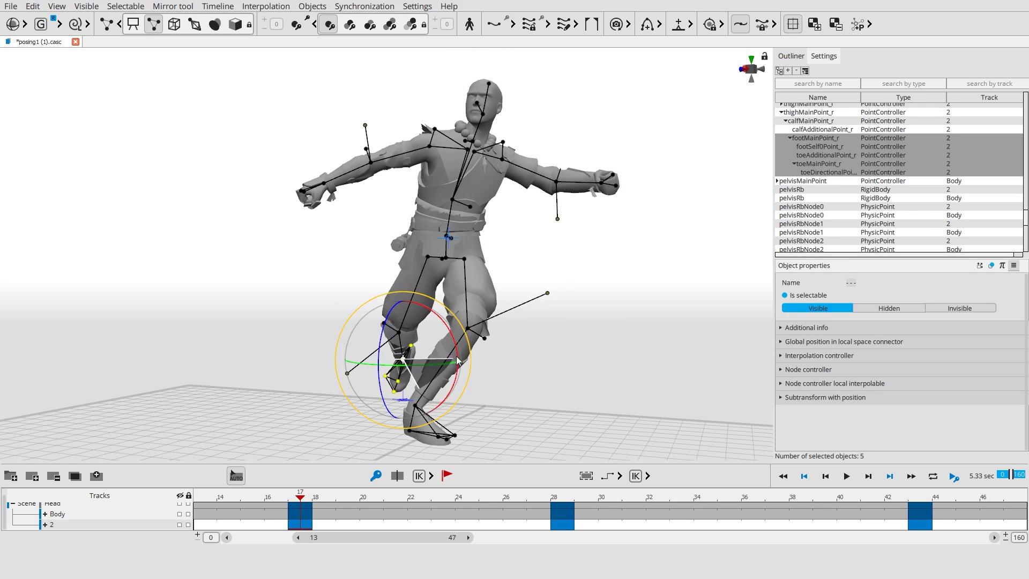
{"action": "left_click", "coordinate": [524, 388]}
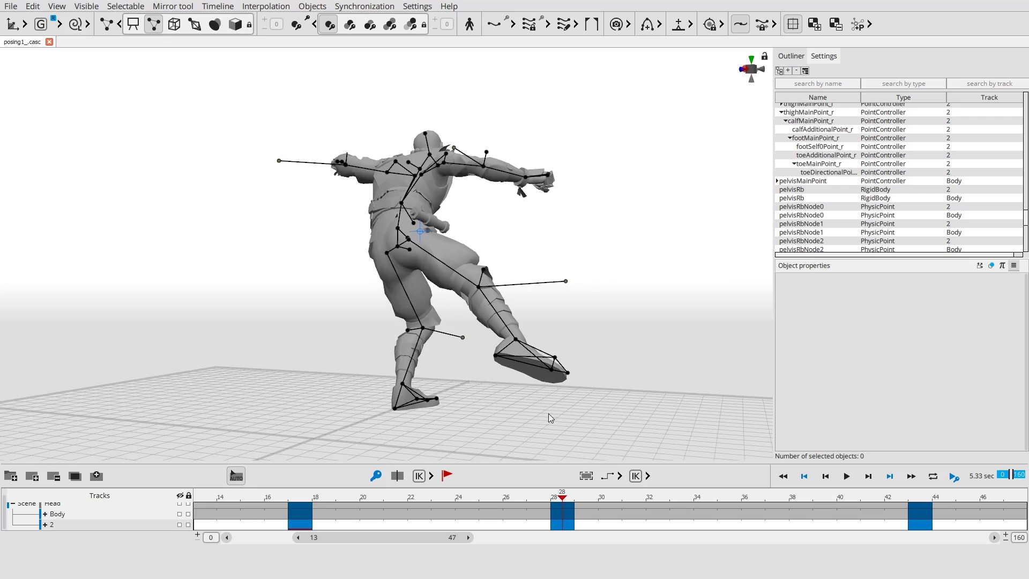
Shift the kicking character's upper body sideways at frame 28.
{"action": "right_click_drag", "start_coordinate": [546, 415], "coordinate": [275, 419]}
{"action": "left_click", "coordinate": [421, 149]}
{"action": "left_click_drag", "start_coordinate": [423, 153], "coordinate": [441, 159]}
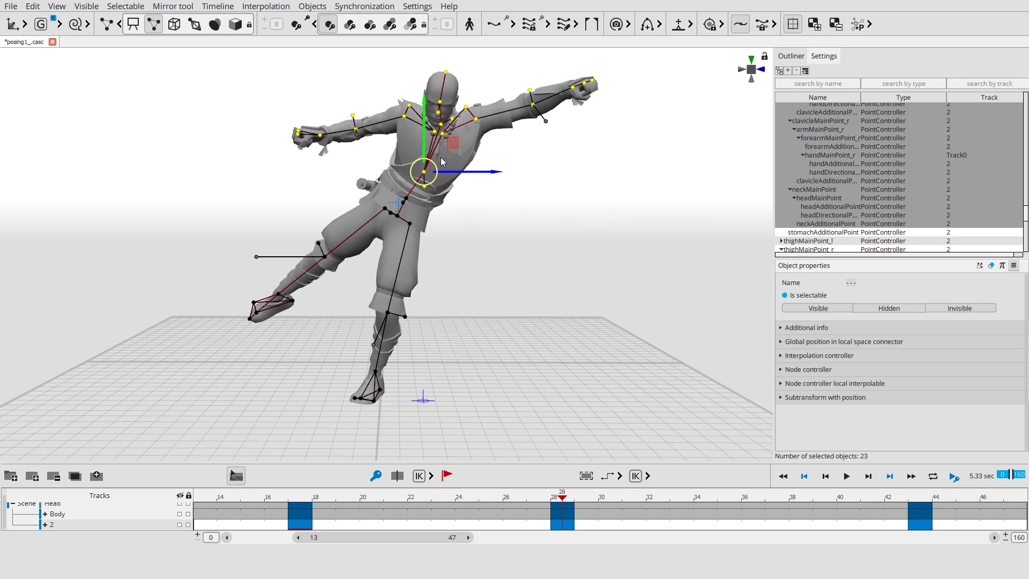
{"action": "left_click", "coordinate": [521, 215]}
At frame 43, fix the rear foot's toe points and raise the left foot slightly.
{"action": "left_click", "coordinate": [919, 509]}
{"action": "scroll", "coordinate": [514, 427], "scroll_direction": "up", "scroll_amount": 5}
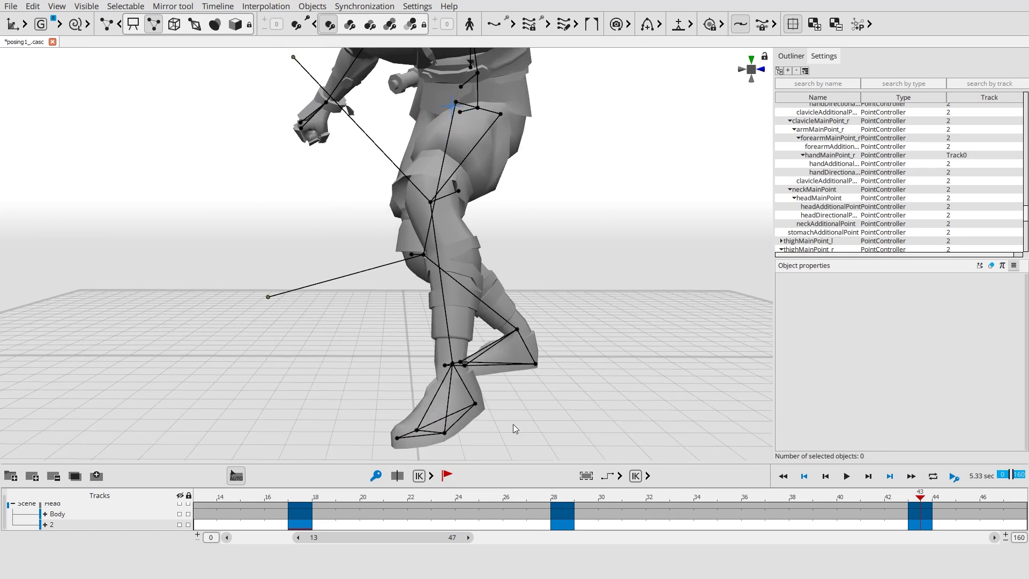
{"action": "left_click", "coordinate": [323, 381]}
{"action": "left_click", "coordinate": [463, 423]}
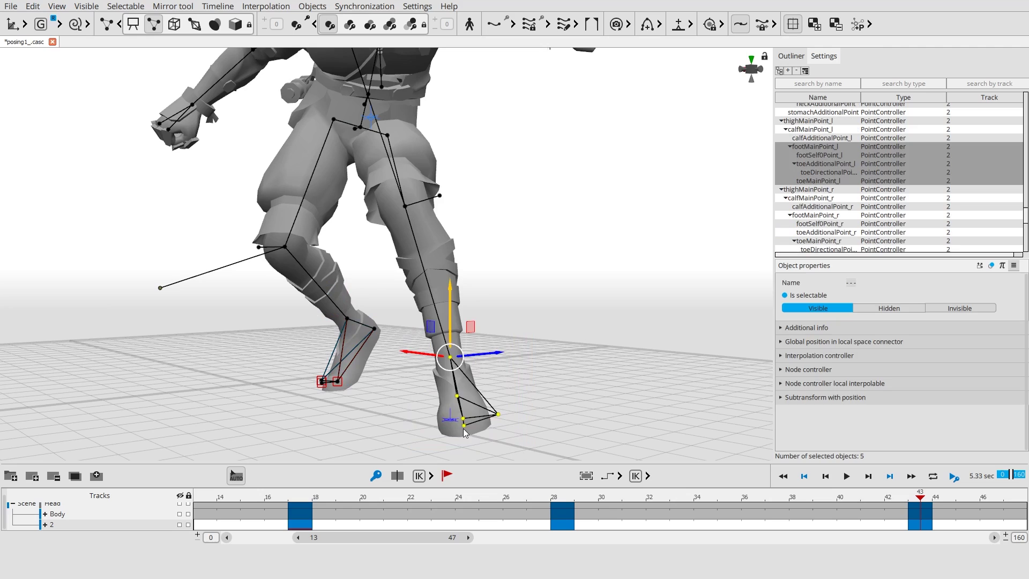
{"action": "left_click_drag", "start_coordinate": [463, 423], "coordinate": [468, 397]}
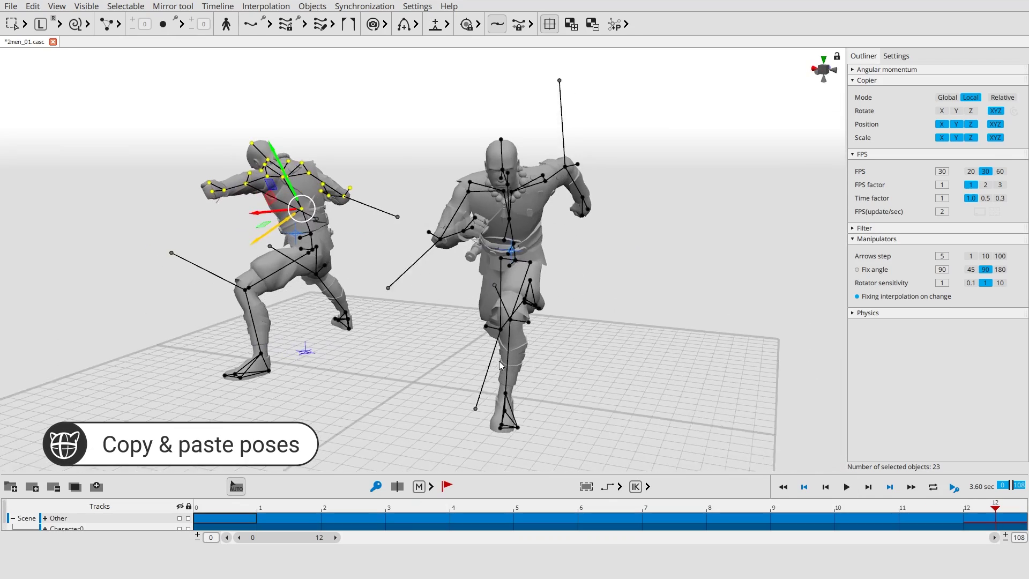
Select the running character's upper body as the target for the copied pose.
{"action": "left_click", "coordinate": [502, 222]}
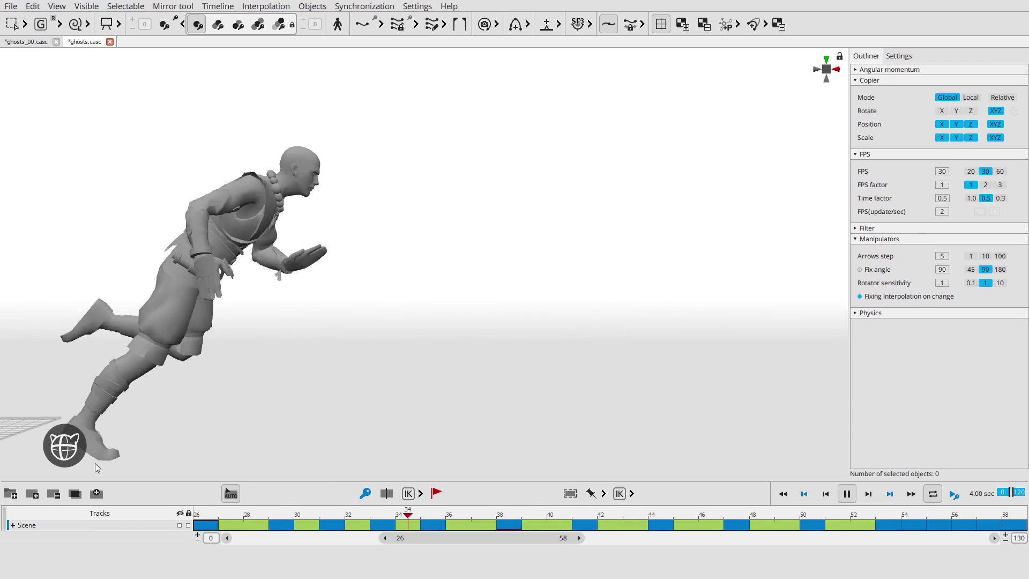
Pause the running animation and show ghost silhouettes, with 4 before the current frame and several after it.
{"action": "key", "text": "space"}
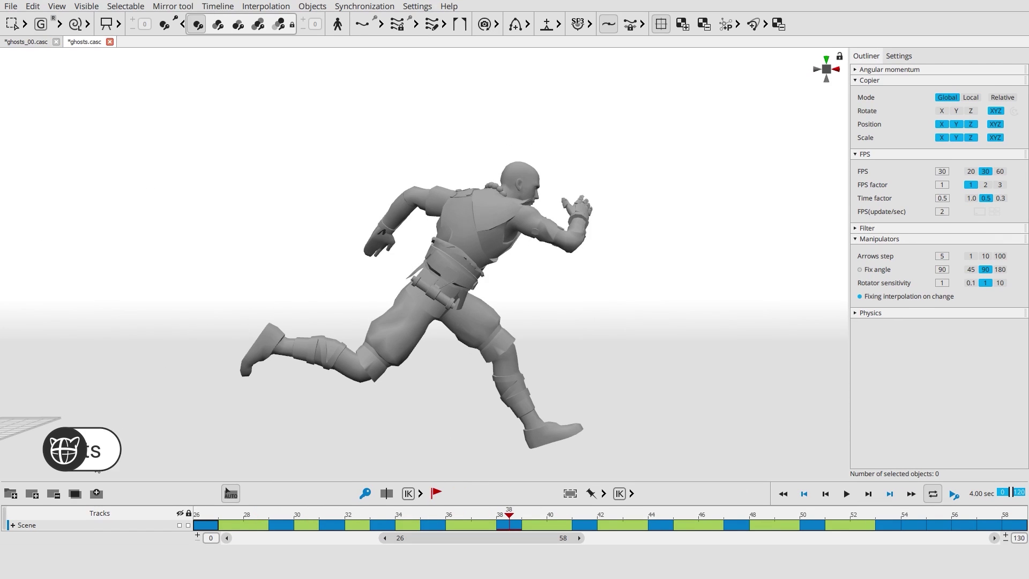
{"action": "left_click", "coordinate": [259, 29]}
{"action": "left_click", "coordinate": [134, 23]}
{"action": "left_click", "coordinate": [134, 23]}
{"action": "left_click", "coordinate": [134, 23]}
{"action": "left_click", "coordinate": [304, 23]}
{"action": "left_click", "coordinate": [303, 23]}
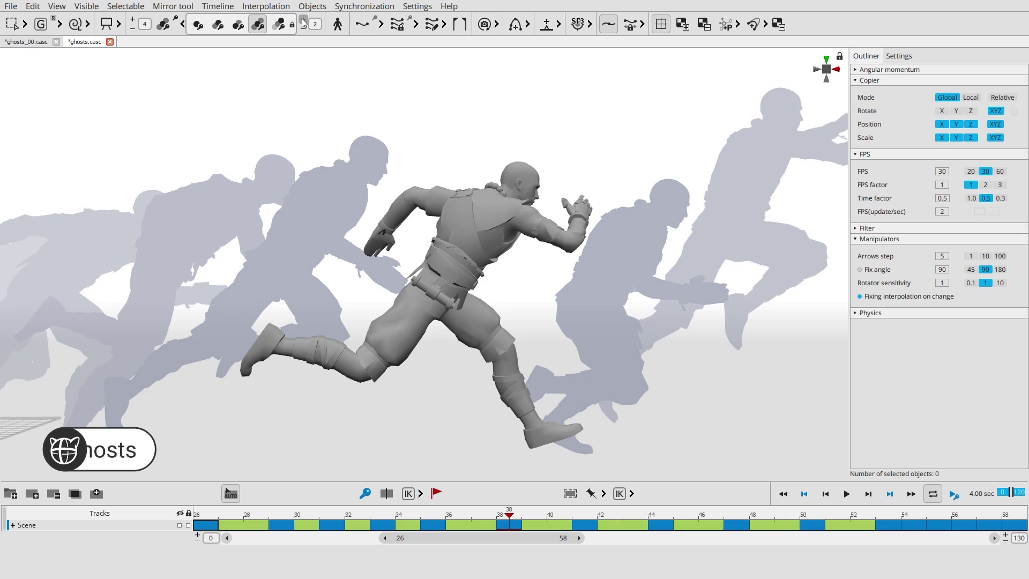
{"action": "left_click", "coordinate": [304, 23]}
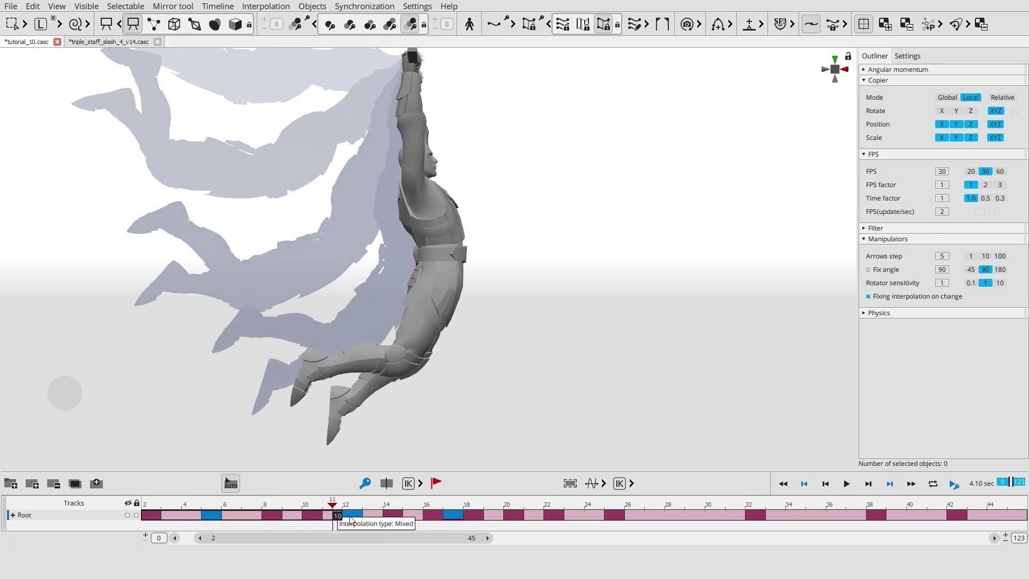
Move the swinging character's animation to frame 17 and toggle the fixed mesh trajectory display.
{"action": "left_click_drag", "start_coordinate": [335, 515], "coordinate": [454, 516]}
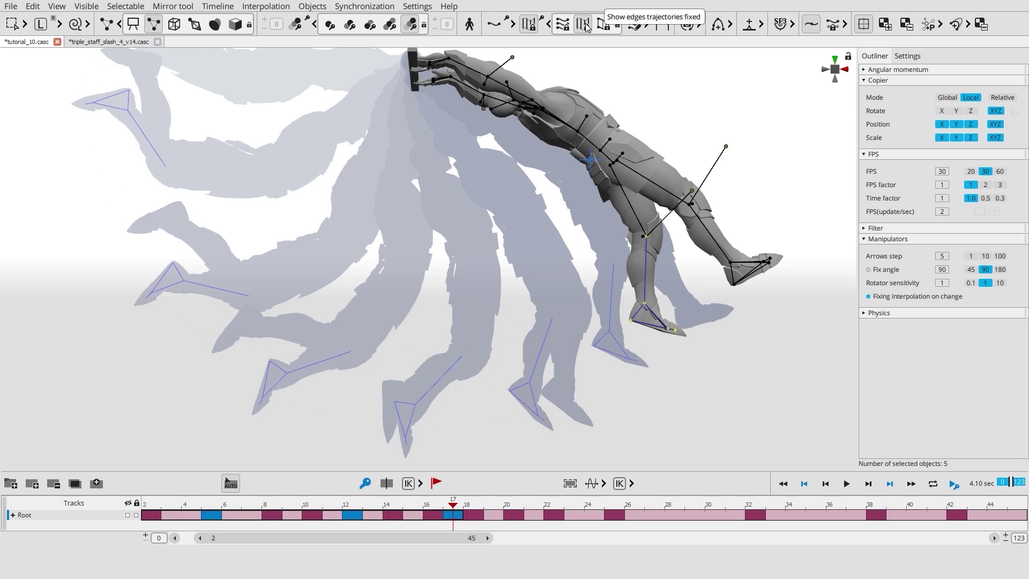
{"action": "left_click", "coordinate": [611, 22]}
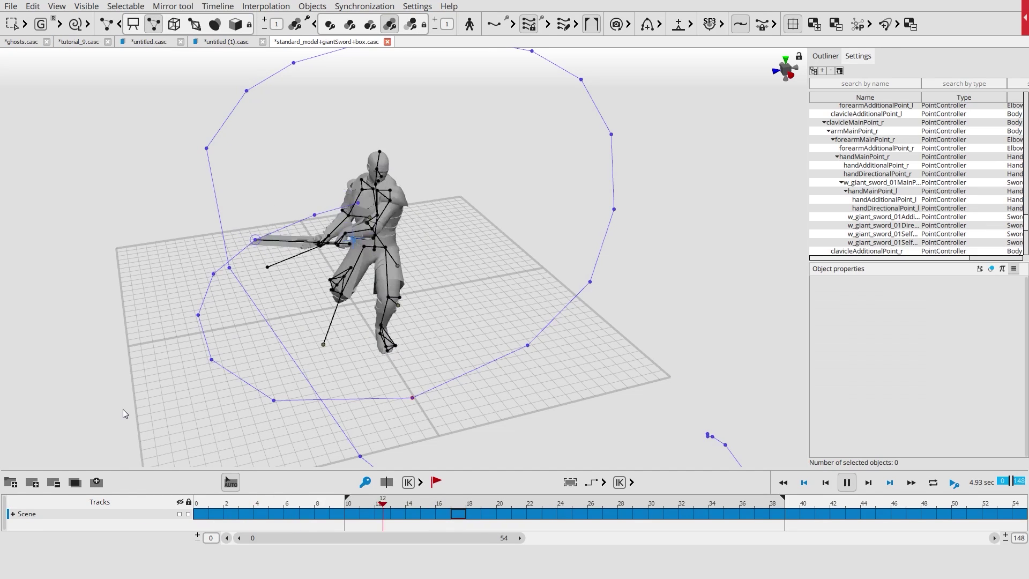
Pause the giant sword animation to examine the sword's trajectory.
{"action": "key", "text": "space"}
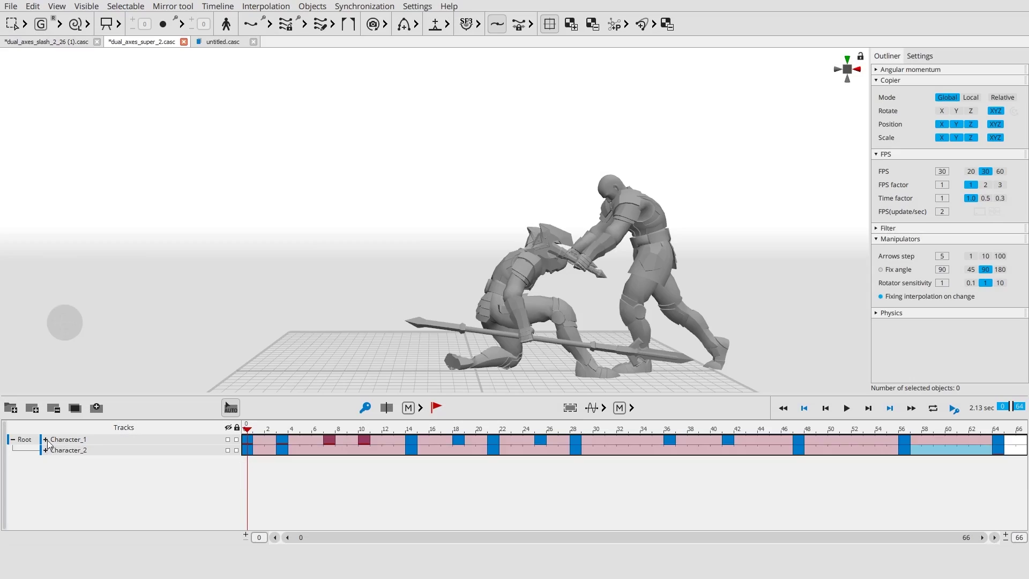
Move Character_1's weapons track into its Other group and collapse the character's tracks.
{"action": "left_click", "coordinate": [46, 440]}
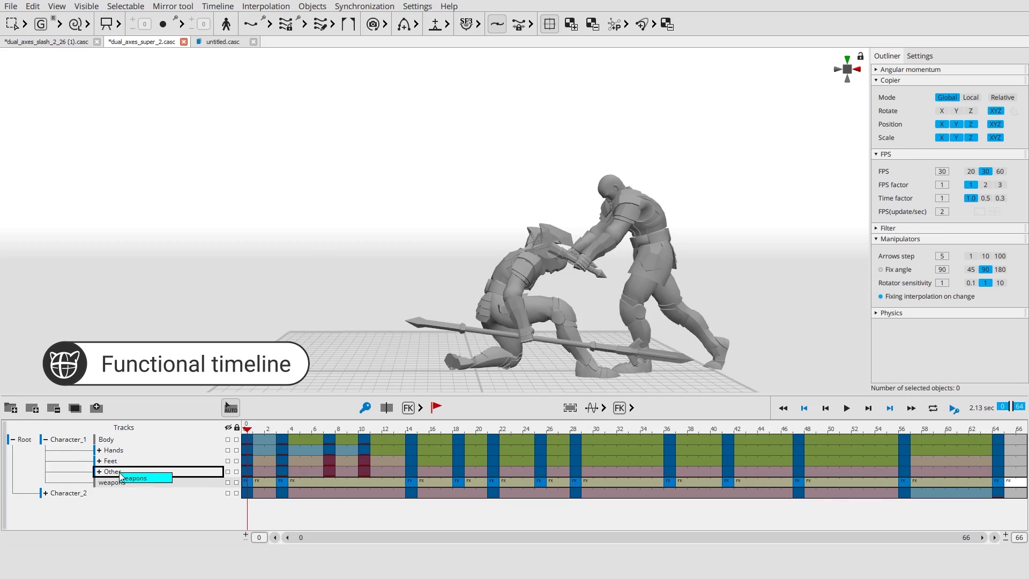
{"action": "left_click_drag", "start_coordinate": [121, 475], "coordinate": [122, 476]}
{"action": "left_click", "coordinate": [70, 447]}
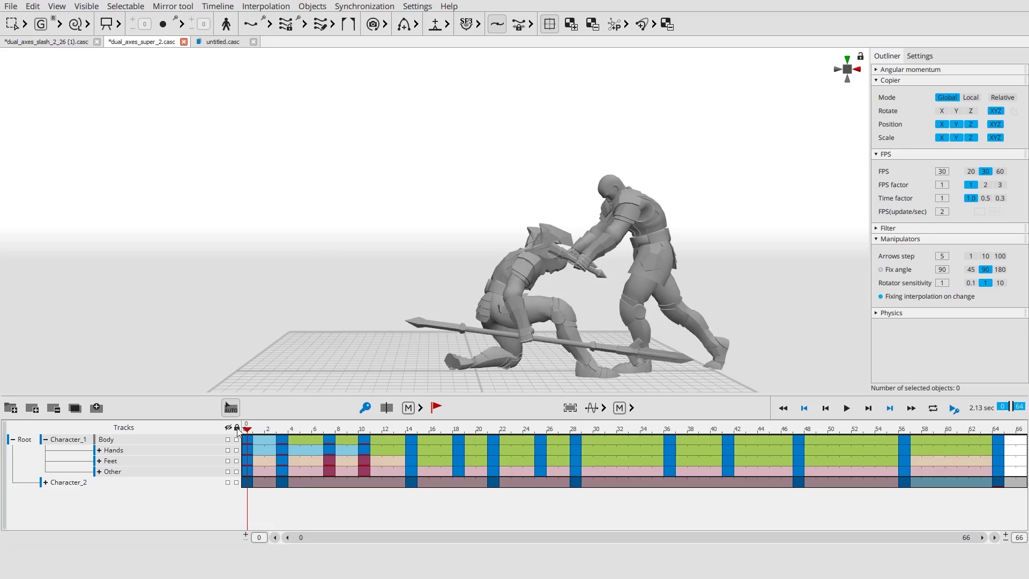
{"action": "left_click", "coordinate": [237, 428]}
{"action": "left_click", "coordinate": [238, 428]}
{"action": "left_click", "coordinate": [45, 438]}
Assign different interpolation types to Character_1's intervals, including a smooth curve for those up to frame 28.
{"action": "left_click", "coordinate": [564, 443]}
{"action": "left_click", "coordinate": [534, 410]}
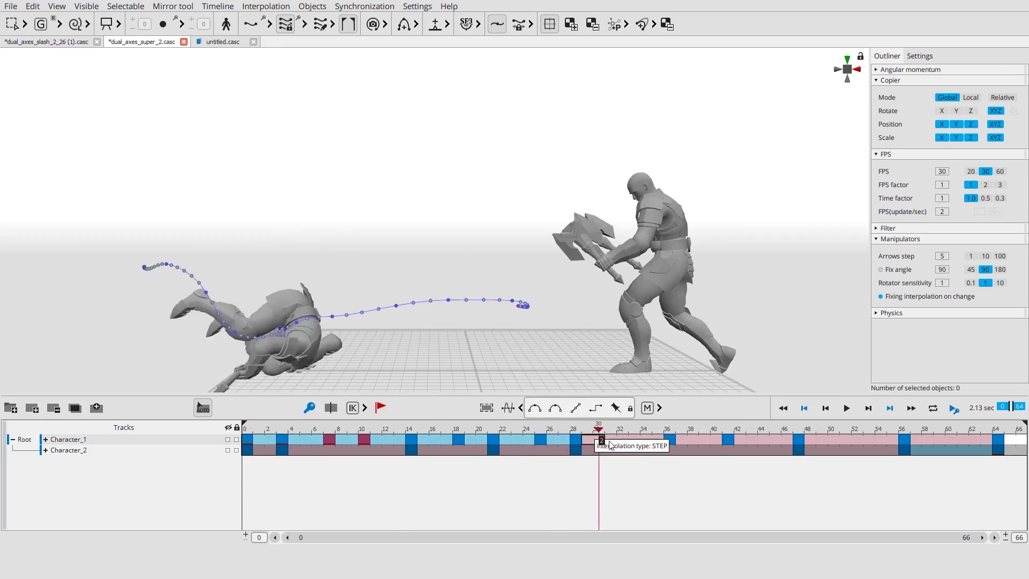
{"action": "left_click_drag", "start_coordinate": [808, 445], "coordinate": [982, 447]}
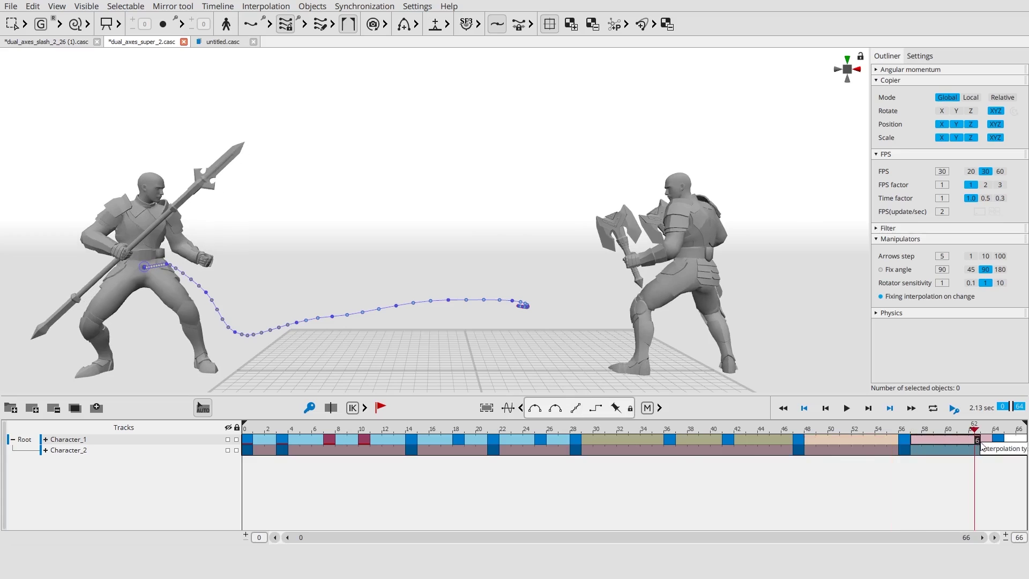
{"action": "left_click", "coordinate": [808, 445]}
Rearrange Character_1's keys between frames 25 and 41 so they sit on frames 30, 33 and 38.
{"action": "left_click_drag", "start_coordinate": [575, 439], "coordinate": [693, 439]}
{"action": "left_click", "coordinate": [540, 439]}
{"action": "left_click", "coordinate": [599, 440]}
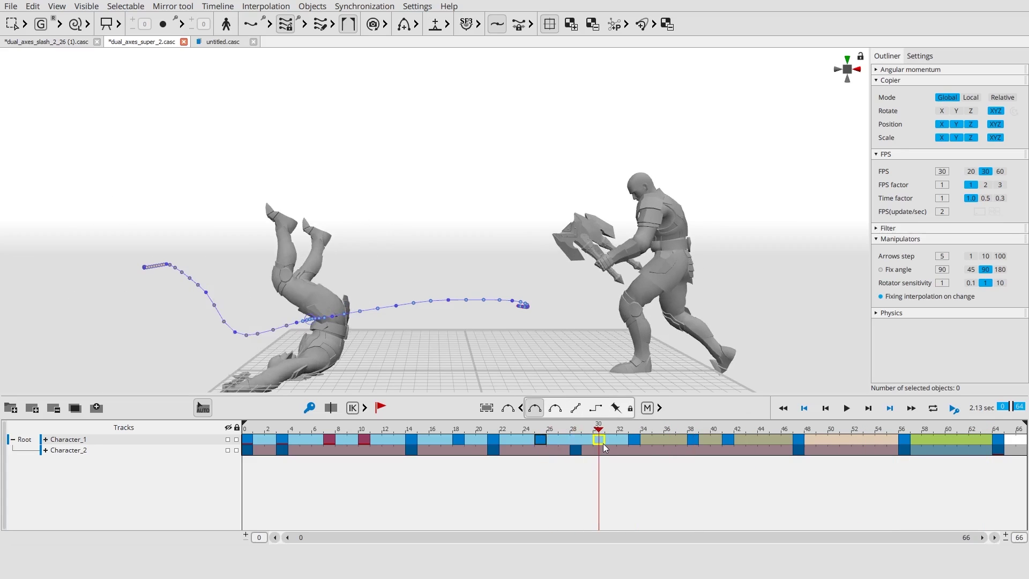
Select Character_1's range of keys from frame 14 to frame 47 on the timeline.
{"action": "left_click", "coordinate": [413, 445]}
{"action": "left_click", "coordinate": [799, 444]}
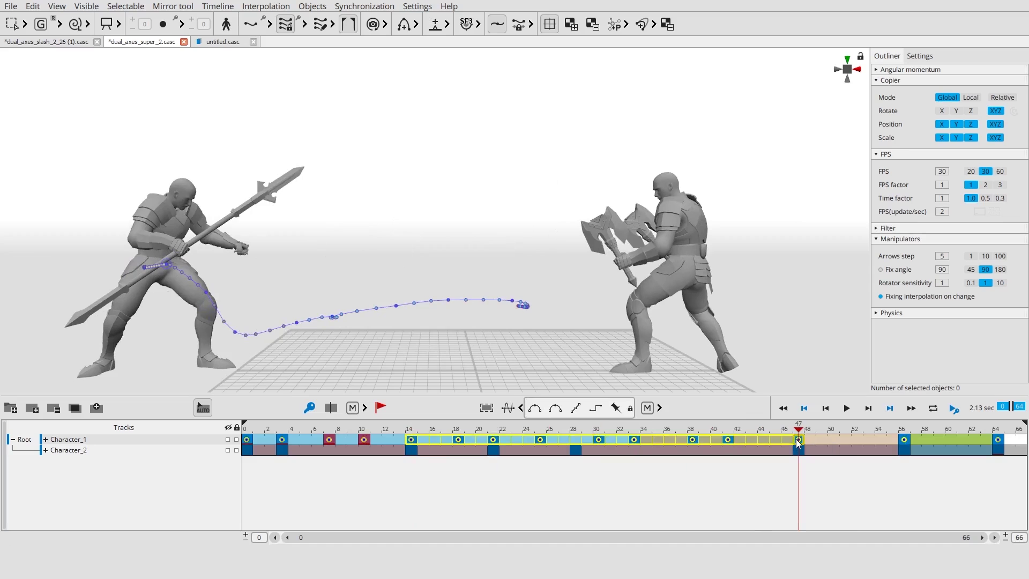
{"action": "left_click", "coordinate": [986, 444]}
{"action": "left_click", "coordinate": [607, 441]}
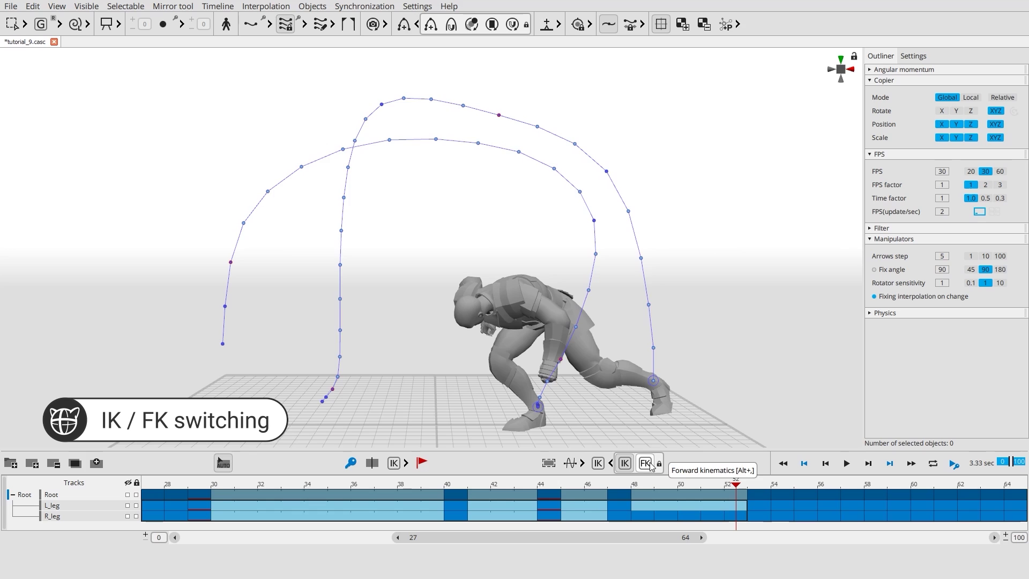
Switch the L_leg and R_leg intervals to forward kinematics and play the animation from frame 27.
{"action": "left_click", "coordinate": [625, 463]}
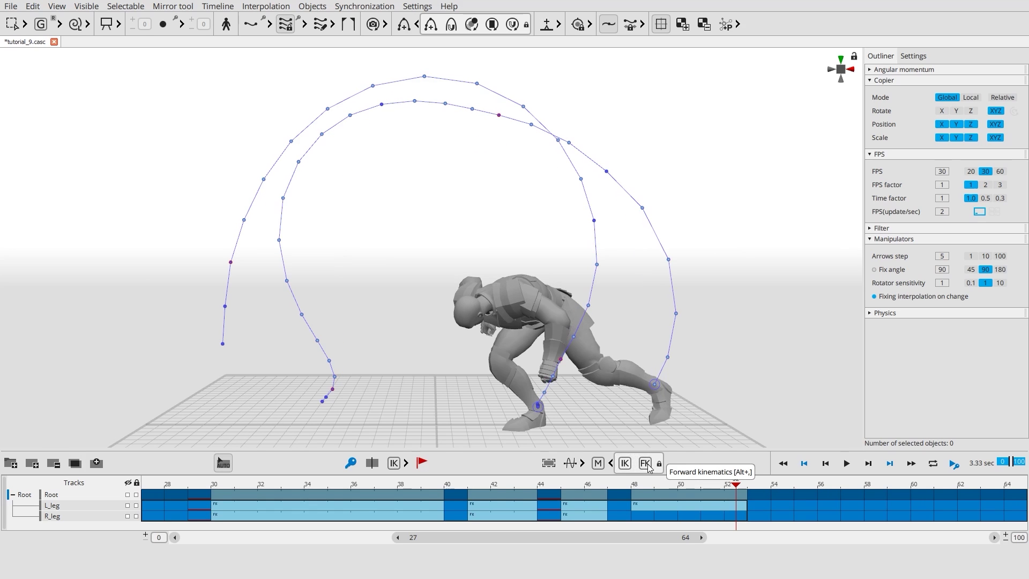
{"action": "left_click", "coordinate": [147, 496]}
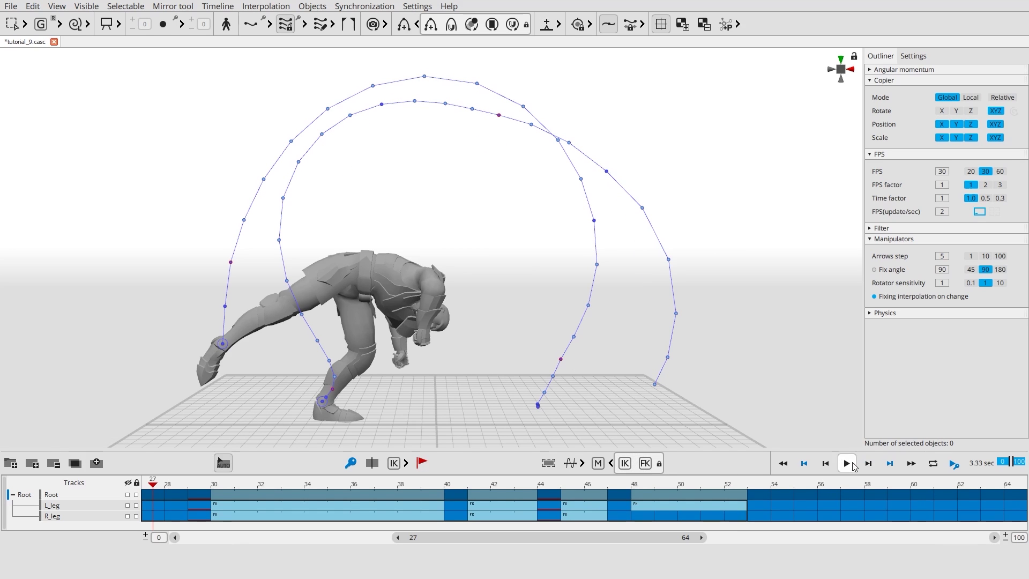
{"action": "left_click", "coordinate": [852, 465]}
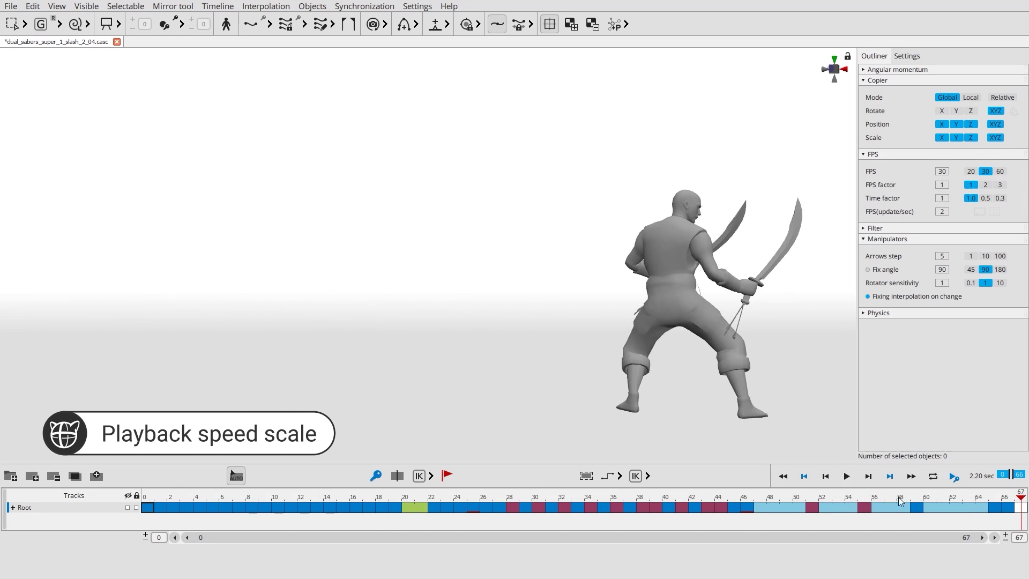
Move back along the dual-sabers animation's timeline and play it.
{"action": "left_click_drag", "start_coordinate": [900, 501], "coordinate": [499, 470]}
{"action": "left_click", "coordinate": [847, 476]}
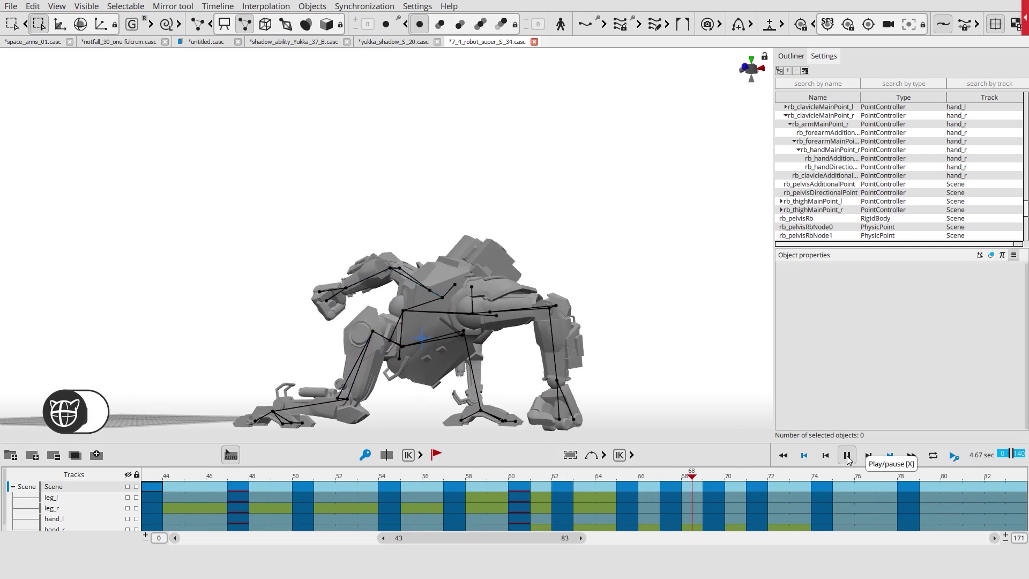
Track the robot's right hand with the camera and play the animation.
{"action": "left_click_drag", "start_coordinate": [543, 377], "coordinate": [606, 449]}
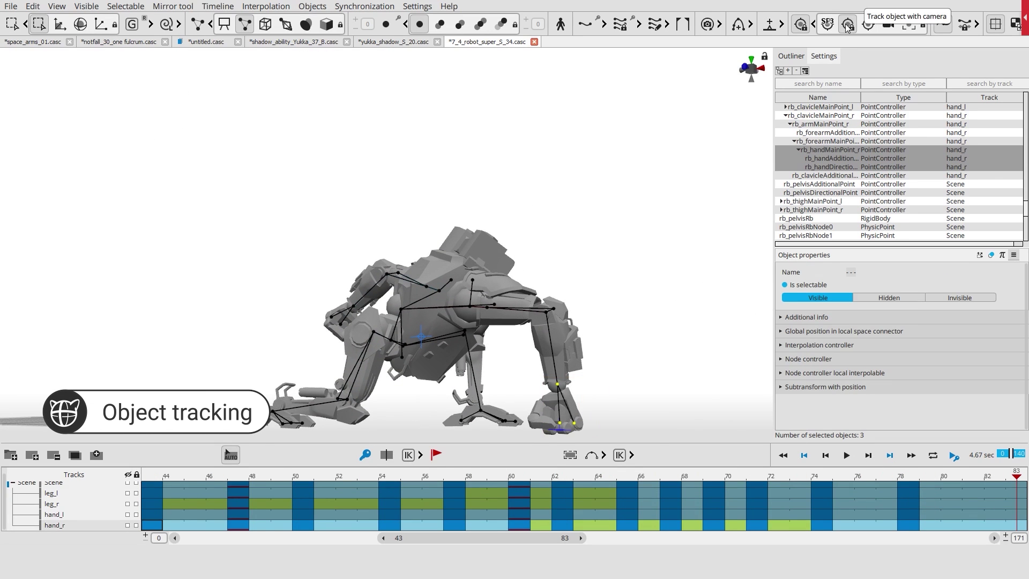
{"action": "left_click", "coordinate": [847, 25]}
{"action": "left_click", "coordinate": [846, 455]}
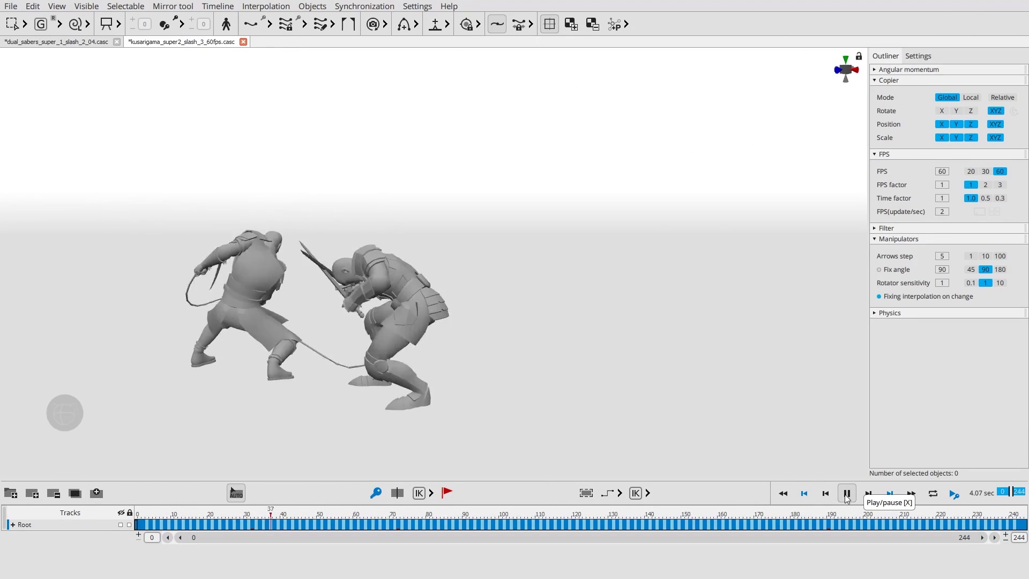
{"action": "key", "text": "alt+s"}
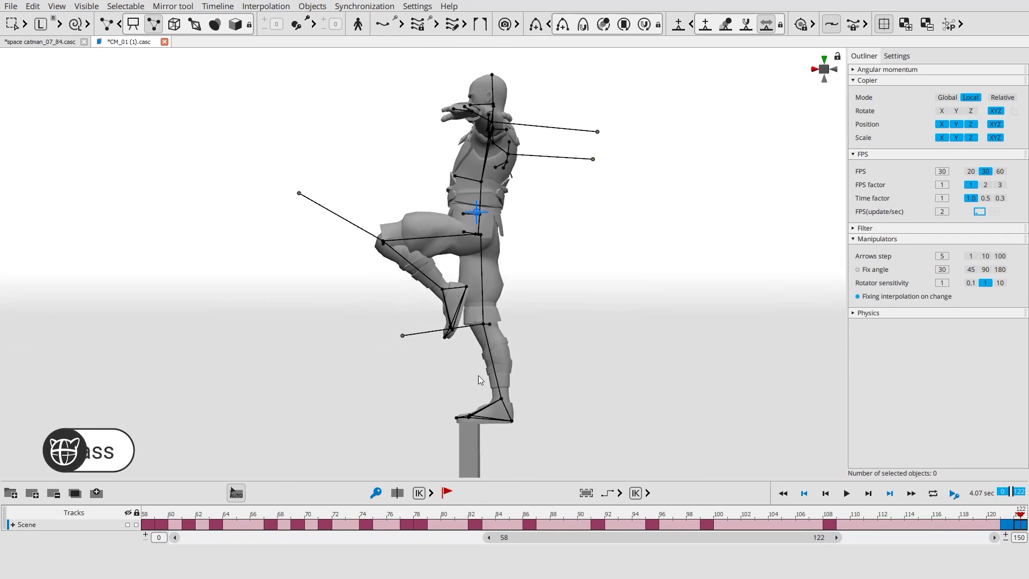
Select the balancing character's upper-body controllers and shift them slightly.
{"action": "left_click_drag", "start_coordinate": [418, 65], "coordinate": [536, 248]}
{"action": "left_click_drag", "start_coordinate": [485, 209], "coordinate": [503, 226]}
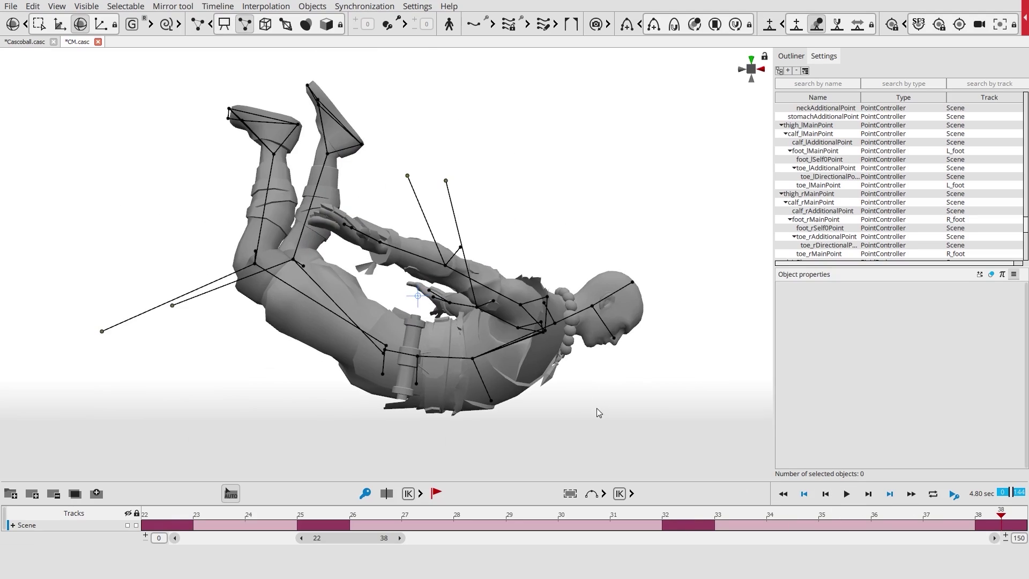
Select all controllers of the airborne character at frame 38 and reposition the whole body.
{"action": "key", "text": "ctrl+a"}
{"action": "left_click_drag", "start_coordinate": [657, 475], "coordinate": [546, 435]}
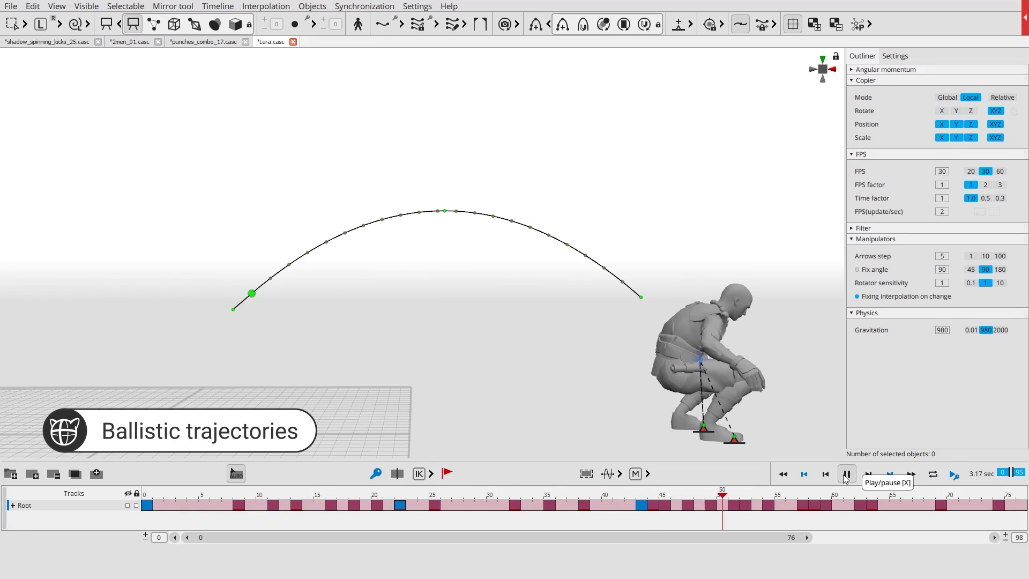
Pause the animation and reshape the jump's ballistic trajectory into a higher, narrower arc at frame 22.
{"action": "left_click", "coordinate": [847, 475]}
{"action": "left_click", "coordinate": [253, 292]}
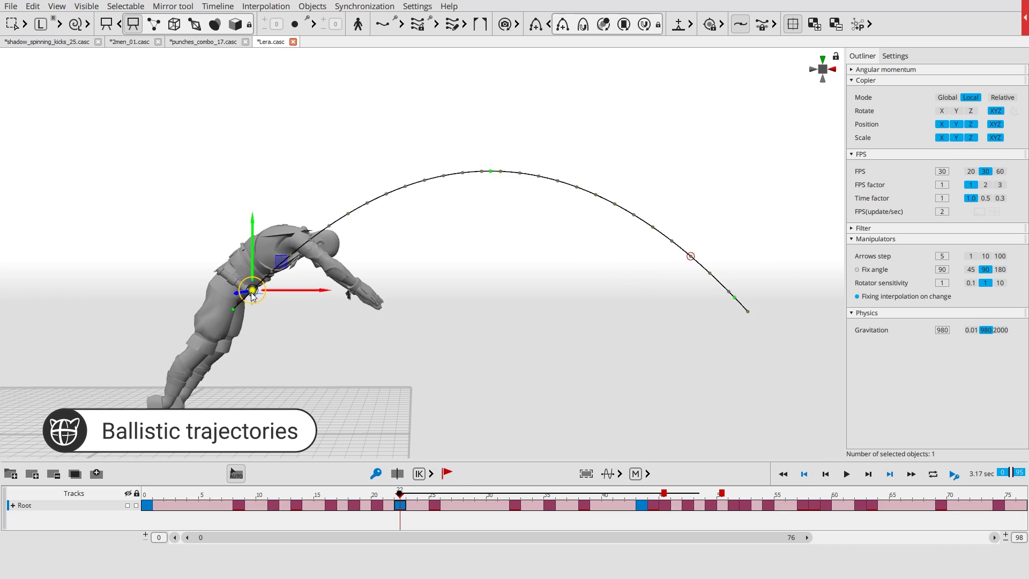
{"action": "left_click_drag", "start_coordinate": [252, 294], "coordinate": [396, 222]}
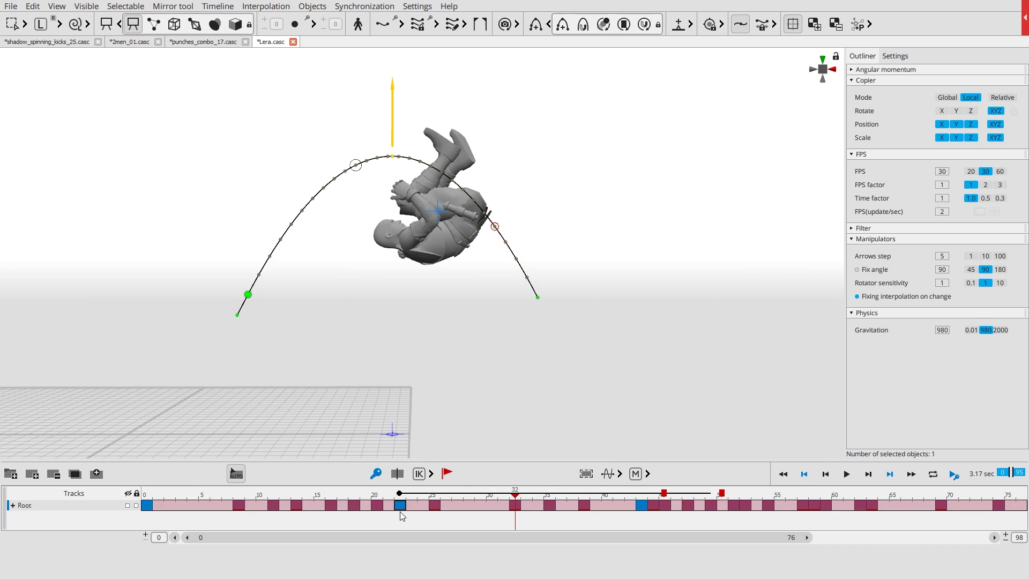
Move the landing keyframe to frame 49, extend the ballistic trajectory's end to the character's pelvis and play the jump.
{"action": "left_click_drag", "start_coordinate": [641, 505], "coordinate": [710, 510]}
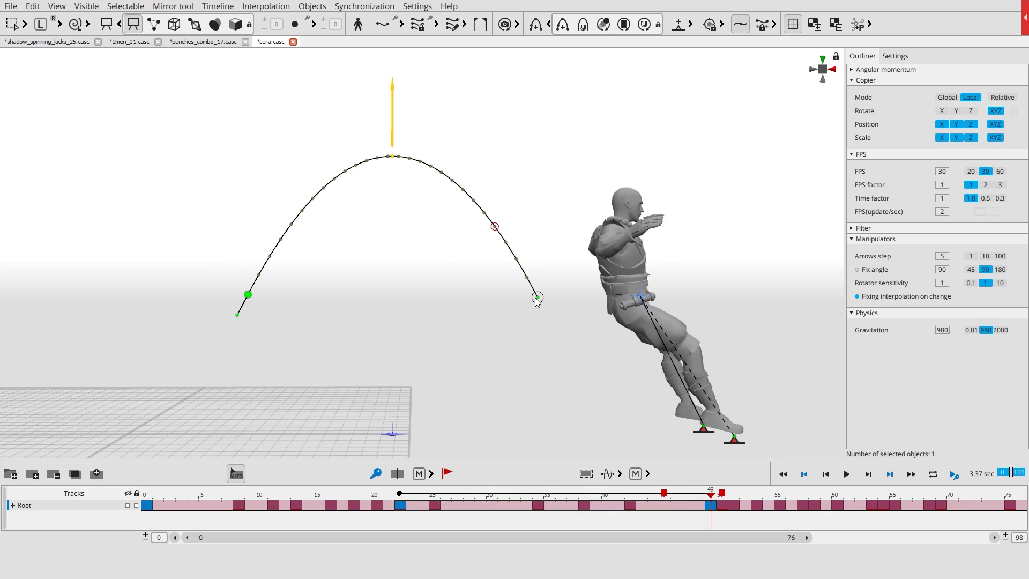
{"action": "left_click_drag", "start_coordinate": [538, 298], "coordinate": [640, 298]}
{"action": "left_click", "coordinate": [597, 357]}
{"action": "key", "text": "space"}
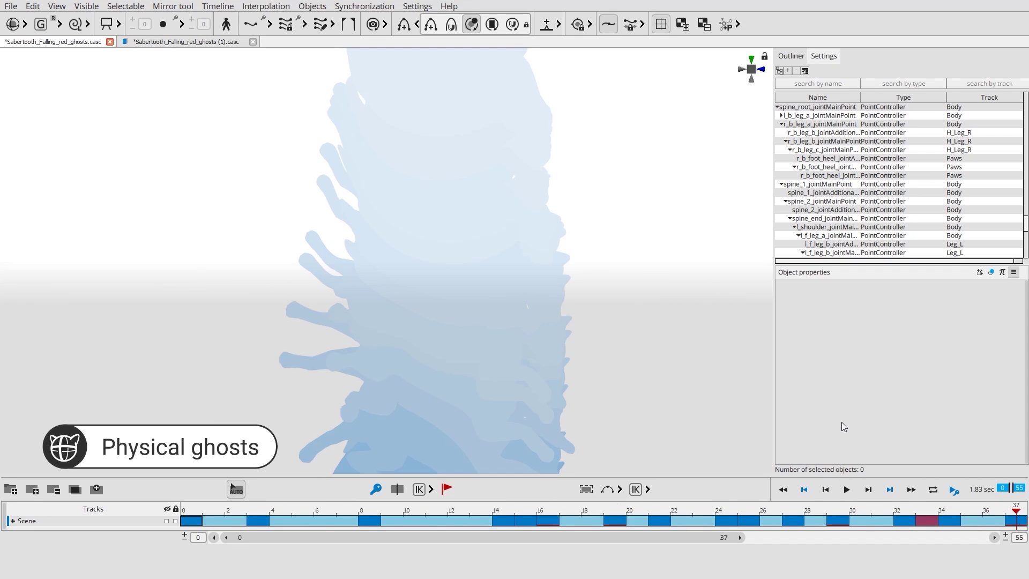
Go to frame 16 of the falling sabertooth animation and display the point controllers.
{"action": "left_click_drag", "start_coordinate": [1021, 514], "coordinate": [556, 515]}
{"action": "key", "text": "q"}
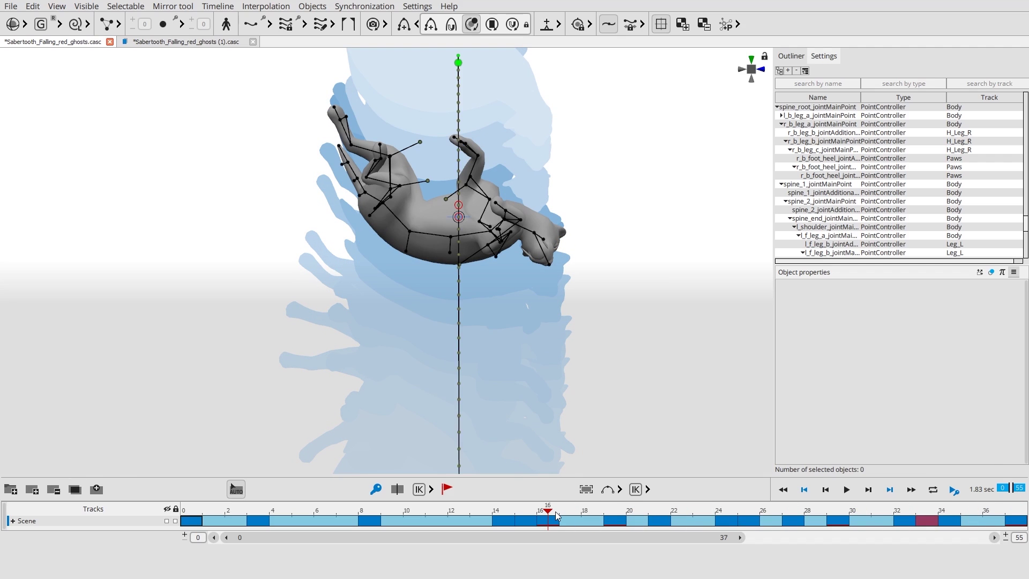
{"action": "left_click", "coordinate": [555, 515]}
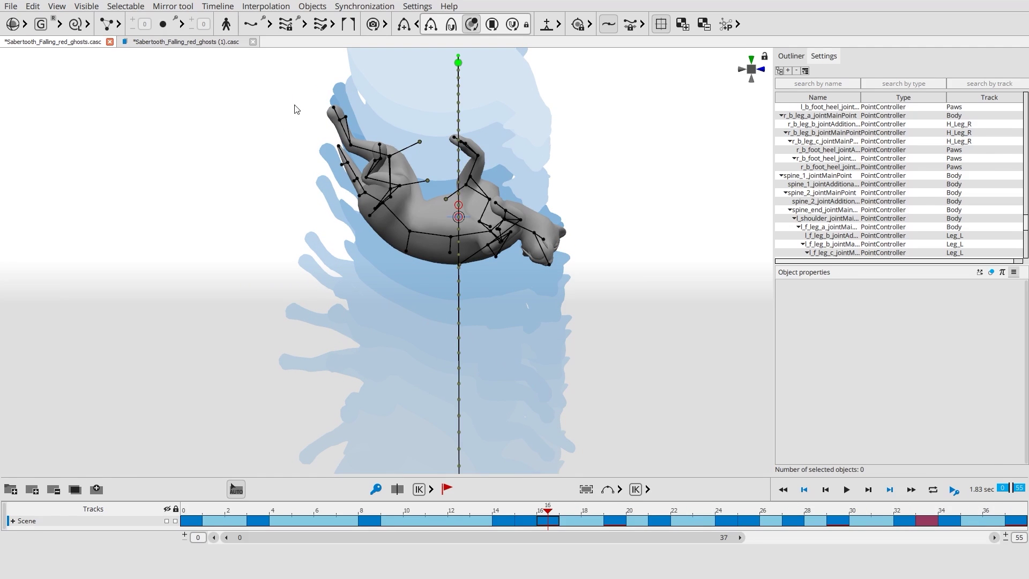
Select and rotate the sabertooth's hind-body controllers, do the same for the front-body controllers, and clear the selection.
{"action": "left_click_drag", "start_coordinate": [433, 279], "coordinate": [432, 279]}
{"action": "left_click_drag", "start_coordinate": [412, 232], "coordinate": [483, 317]}
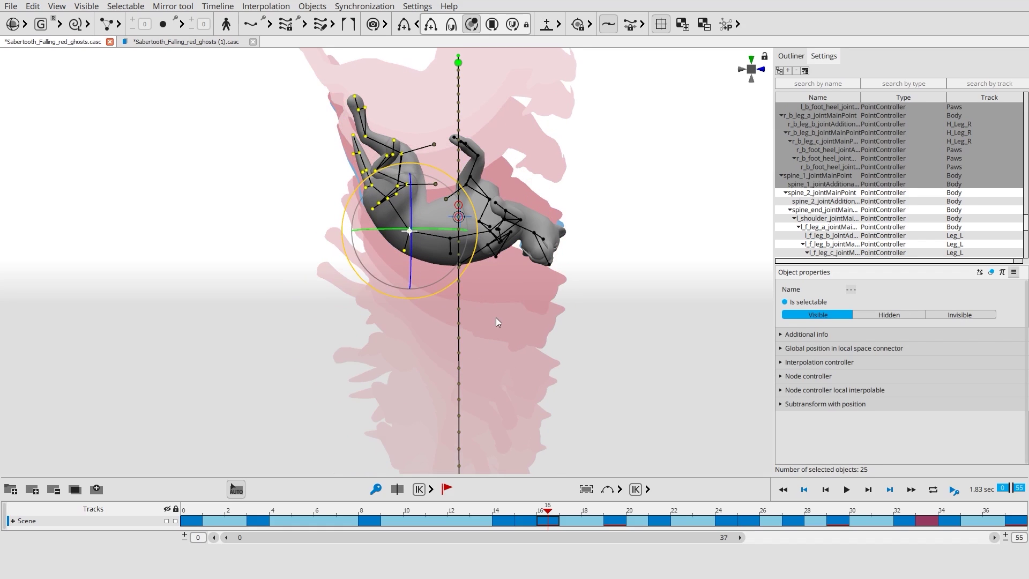
{"action": "left_click_drag", "start_coordinate": [438, 121], "coordinate": [502, 278]}
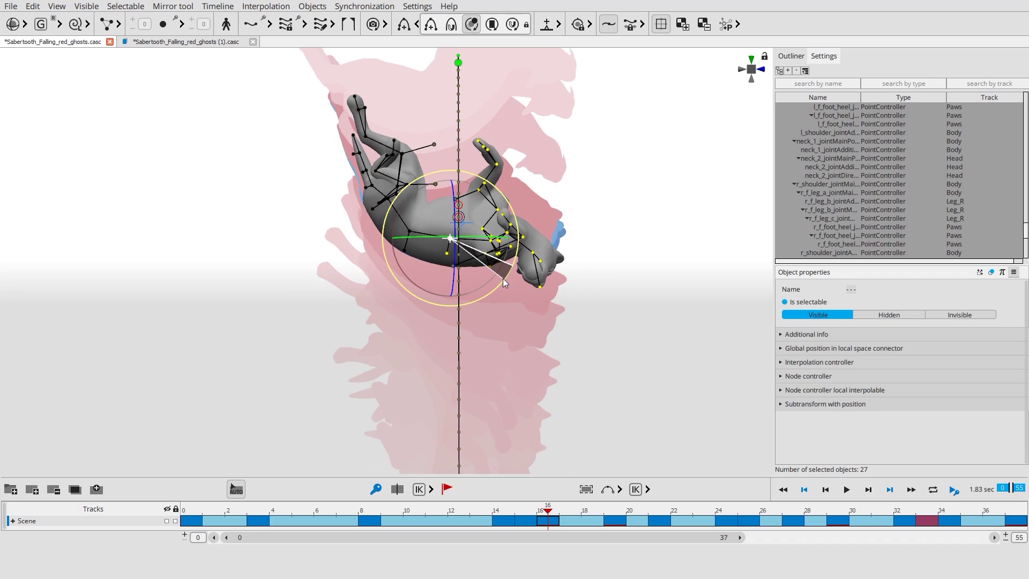
{"action": "left_click", "coordinate": [560, 310]}
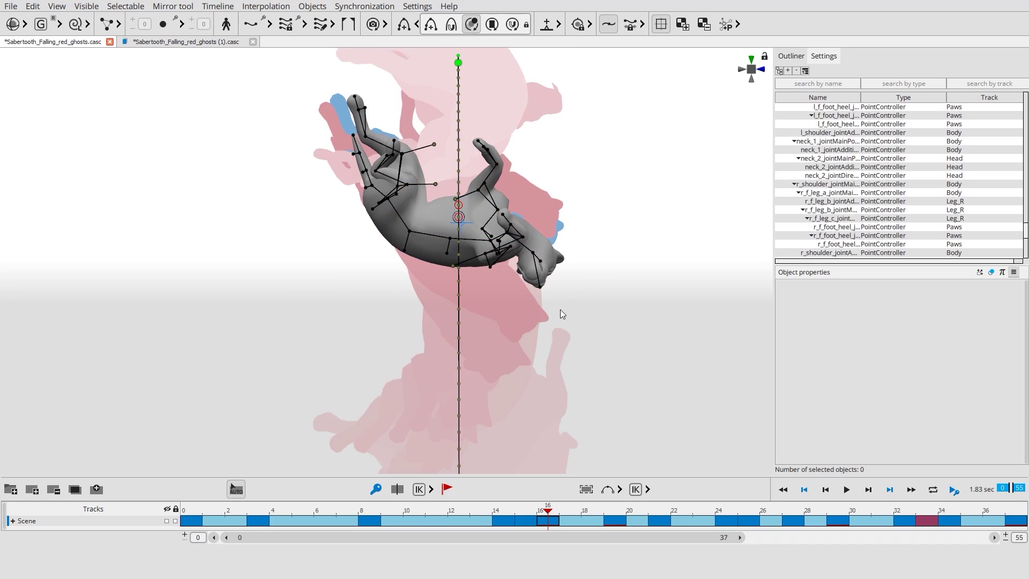
Snap the sabertooth animation to its physical ghosts, hide the controllers and play the result.
{"action": "left_click", "coordinate": [512, 24]}
{"action": "key", "text": "q"}
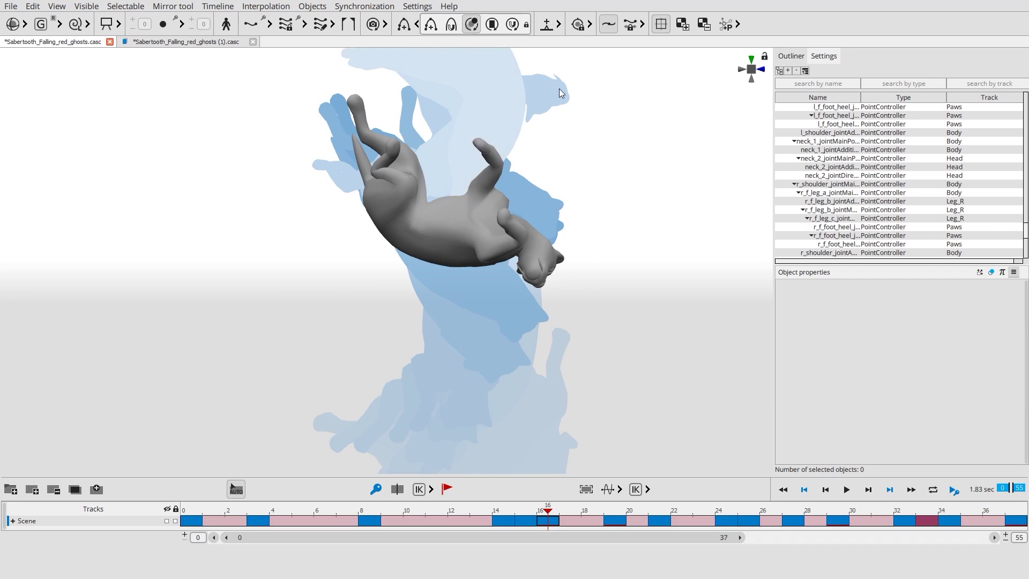
{"action": "key", "text": "space"}
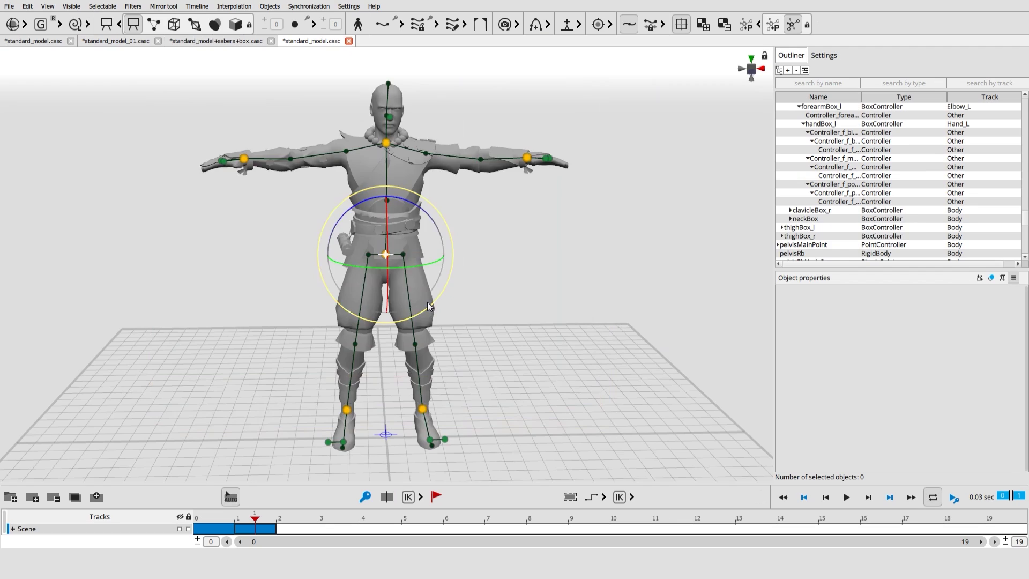
Rotate the supporting hand and use auto-posing to bring the standard model into a one-handed handstand.
{"action": "right_click_drag", "start_coordinate": [429, 207], "coordinate": [403, 210]}
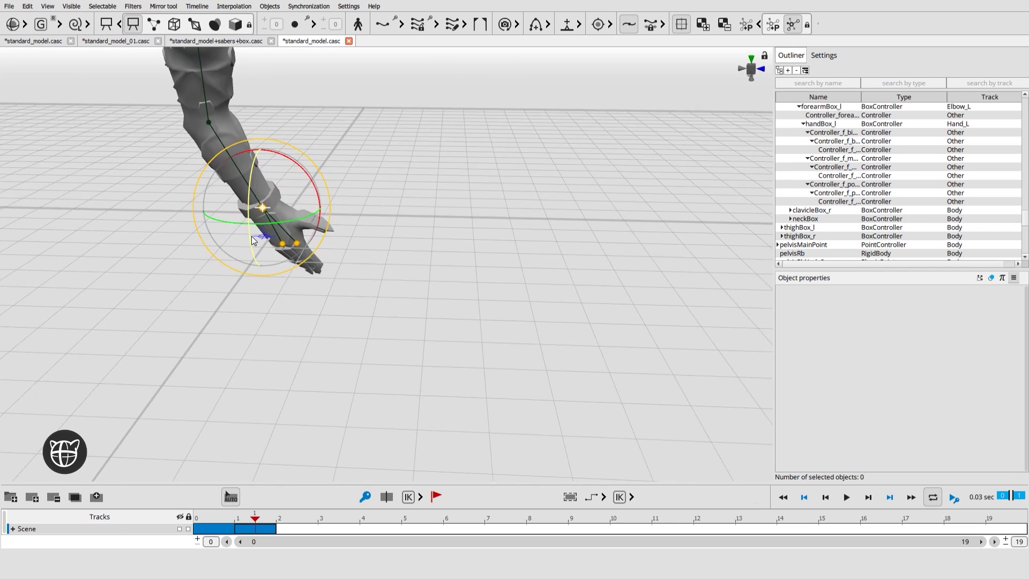
{"action": "mouse_move", "coordinate": [254, 240]}
{"action": "left_mouse_down"}
{"action": "mouse_move", "coordinate": [271, 229]}
{"action": "mouse_move", "coordinate": [262, 225]}
{"action": "mouse_move", "coordinate": [261, 249]}
{"action": "left_mouse_up"}
{"action": "right_click_drag", "start_coordinate": [381, 253], "coordinate": [557, 285]}
{"action": "left_click_drag", "start_coordinate": [557, 286], "coordinate": [287, 209]}
{"action": "right_click_drag", "start_coordinate": [287, 209], "coordinate": [375, 172]}
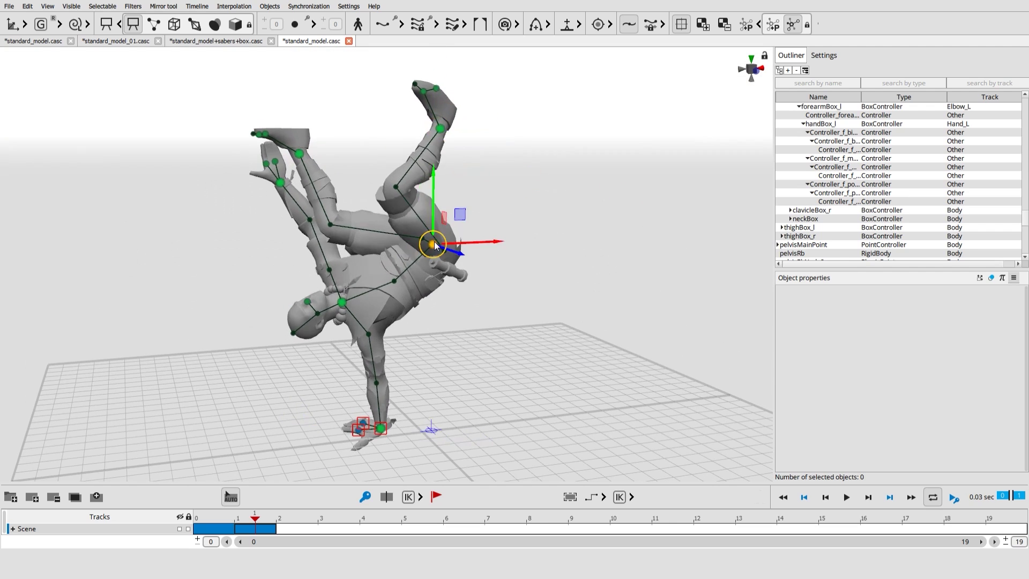
Bend one raised leg of the handstand pose downward and adjust the rotation of its foot.
{"action": "left_click", "coordinate": [438, 131]}
{"action": "key", "text": "e"}
{"action": "left_click_drag", "start_coordinate": [415, 177], "coordinate": [440, 232]}
{"action": "right_click_drag", "start_coordinate": [440, 232], "coordinate": [474, 384]}
{"action": "right_click_drag", "start_coordinate": [454, 249], "coordinate": [407, 223]}
Move the handstand character's free hand outward below the extended foot and rotate it.
{"action": "left_click_drag", "start_coordinate": [328, 151], "coordinate": [250, 224]}
{"action": "key", "text": "e"}
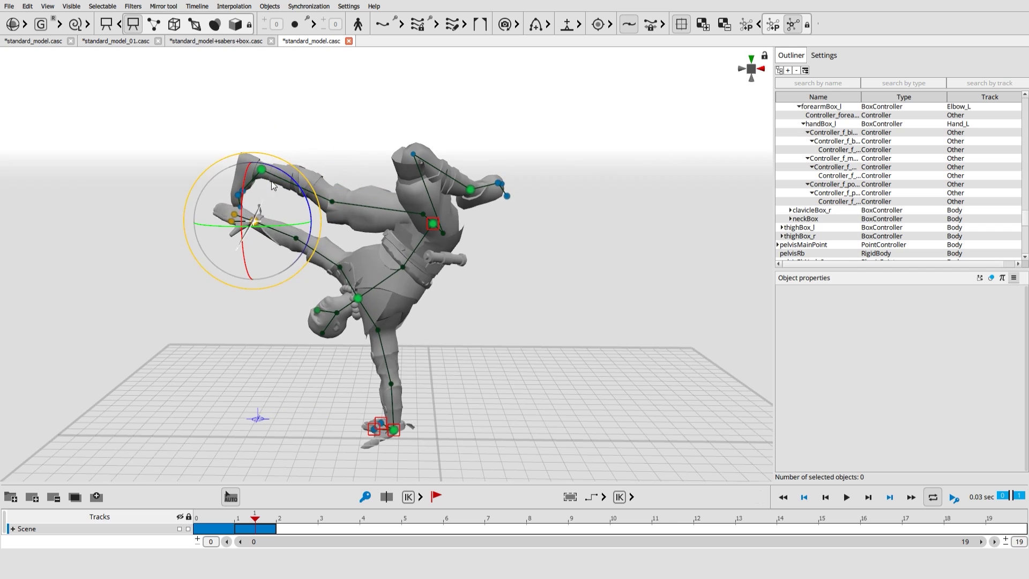
{"action": "left_click_drag", "start_coordinate": [290, 279], "coordinate": [273, 284]}
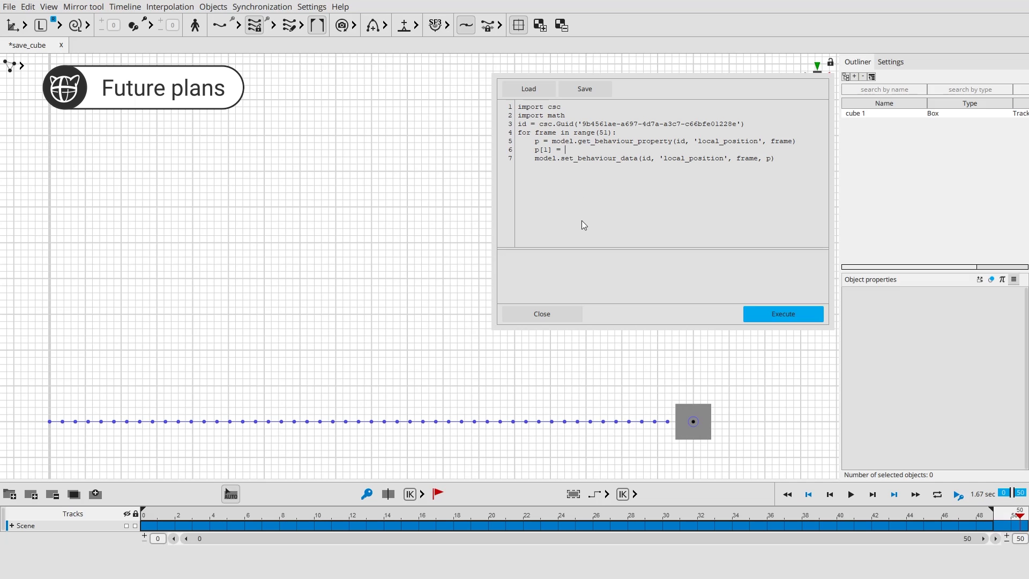
Execute the cube script with p[1] = 50 * math.sin(frame/5), and again with a smaller divisor for a shorter wave.
{"action": "left_click", "coordinate": [783, 315]}
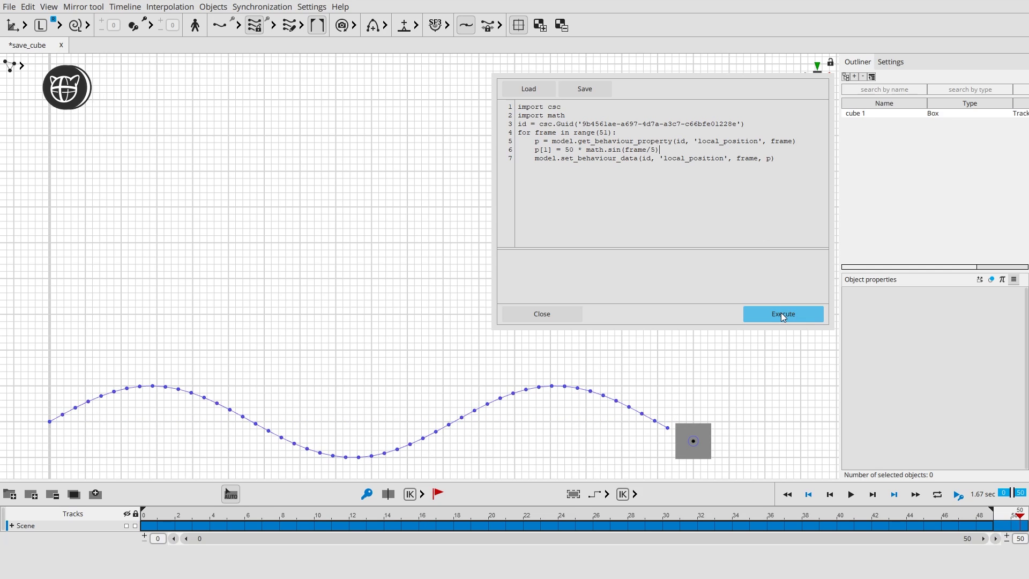
{"action": "left_click", "coordinate": [782, 313]}
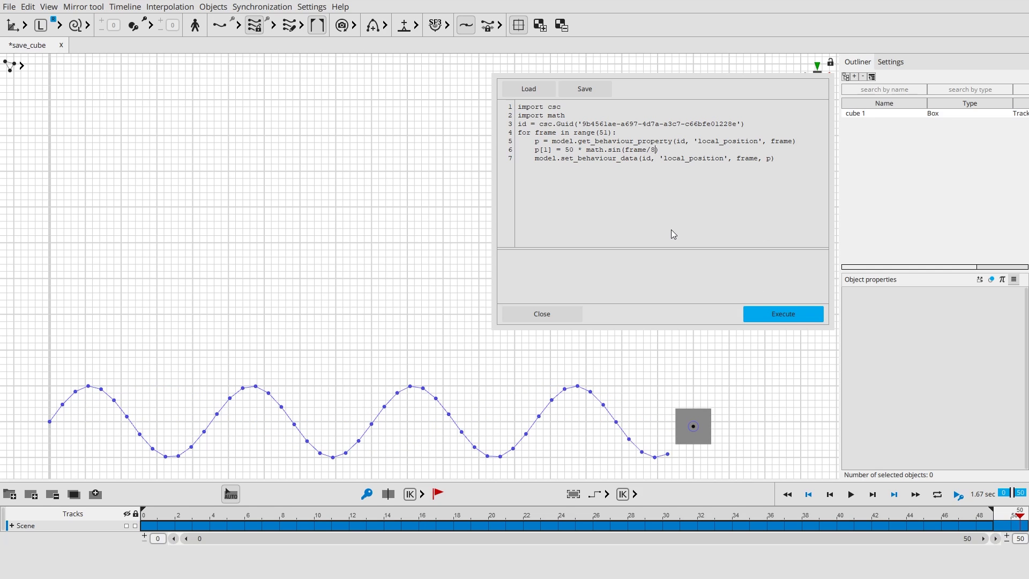
Execute the script with p[1] = 50 * math.sin(frame/8) and play the cube's animation from frame 0.
{"action": "left_click", "coordinate": [765, 313]}
{"action": "left_click", "coordinate": [792, 494]}
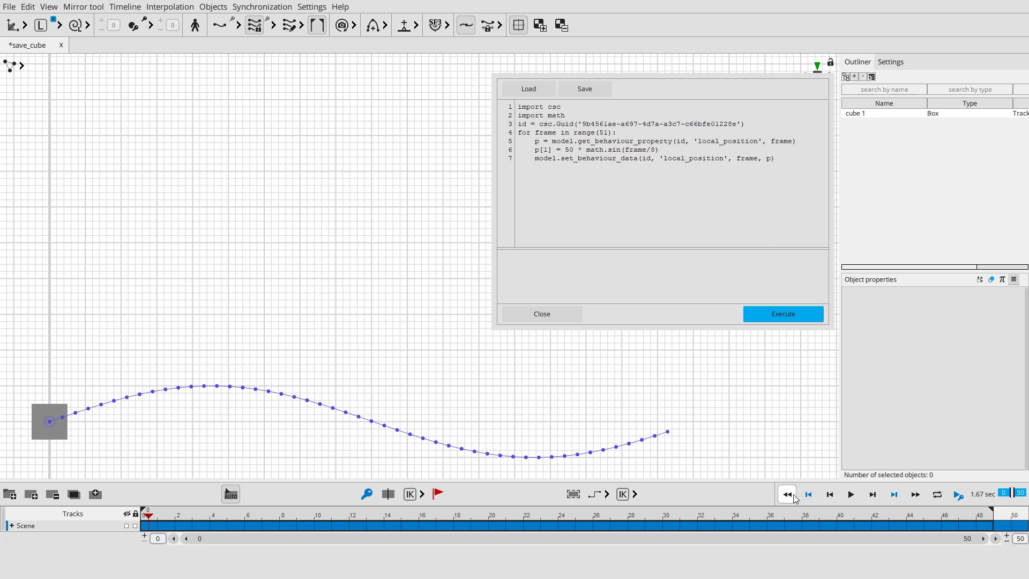
{"action": "left_click", "coordinate": [857, 497]}
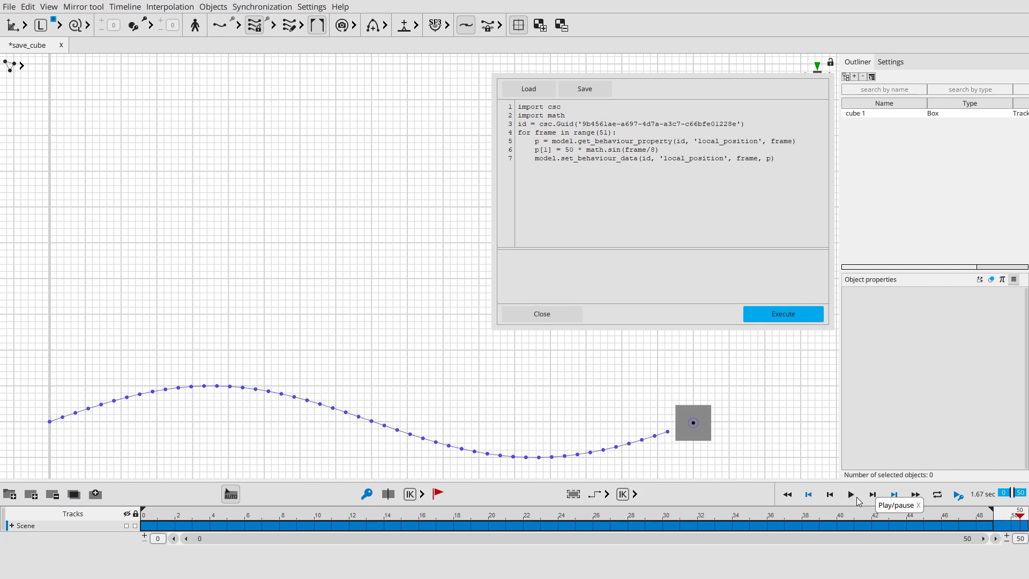